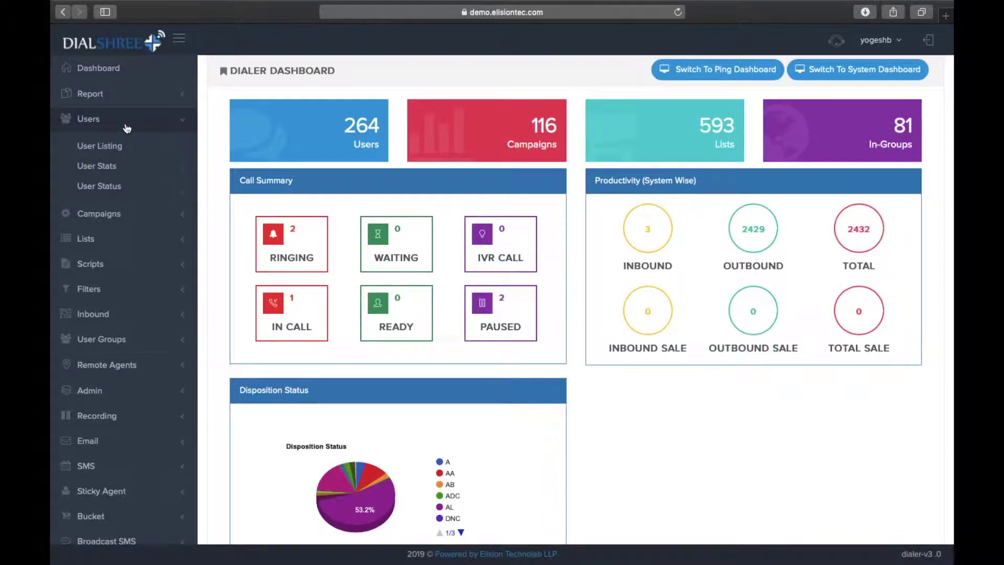
# Collapse and re-expand the Users section in the left sidebar.
pyautogui.click(128, 129)
pyautogui.click(122, 120)
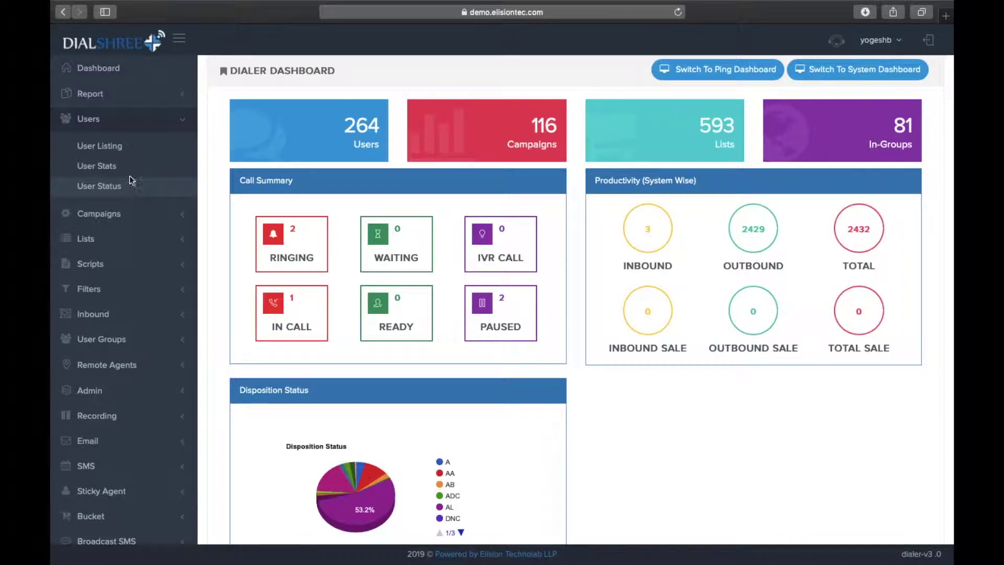
# Open the User Listing and show 5 users per page.
pyautogui.click(141, 153)
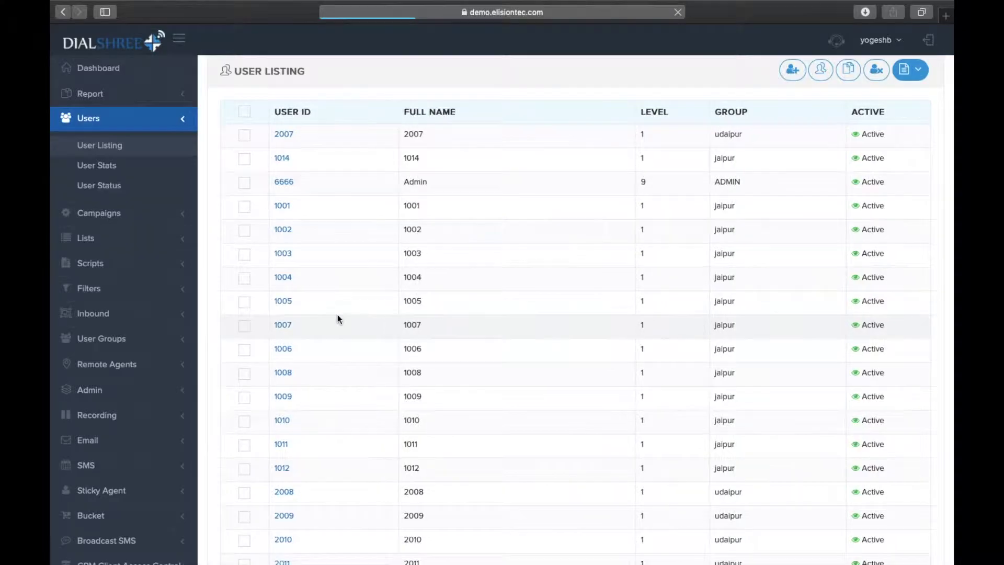
pyautogui.scroll(-3, 338, 317)
pyautogui.scroll(3, 337, 315)
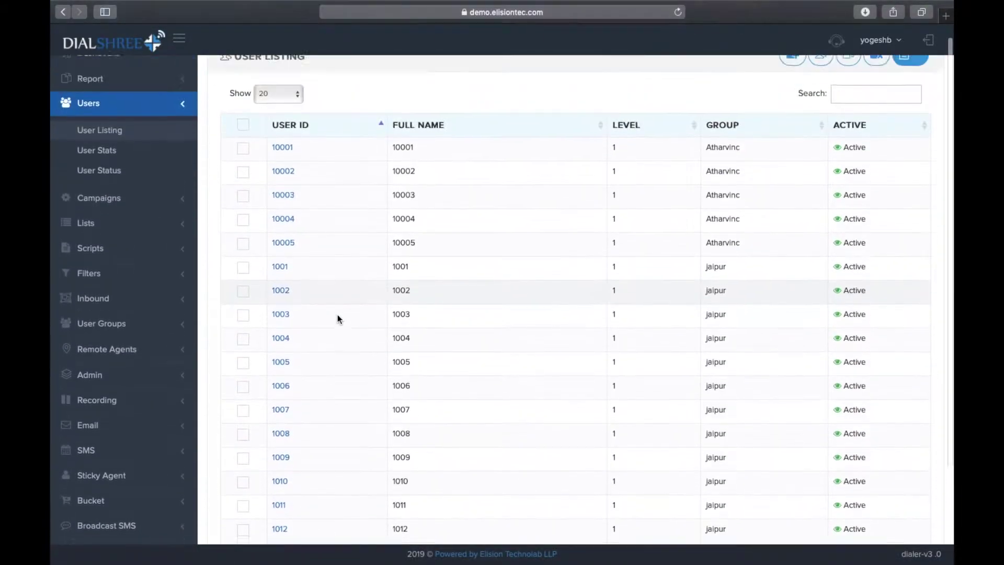
pyautogui.click(281, 111)
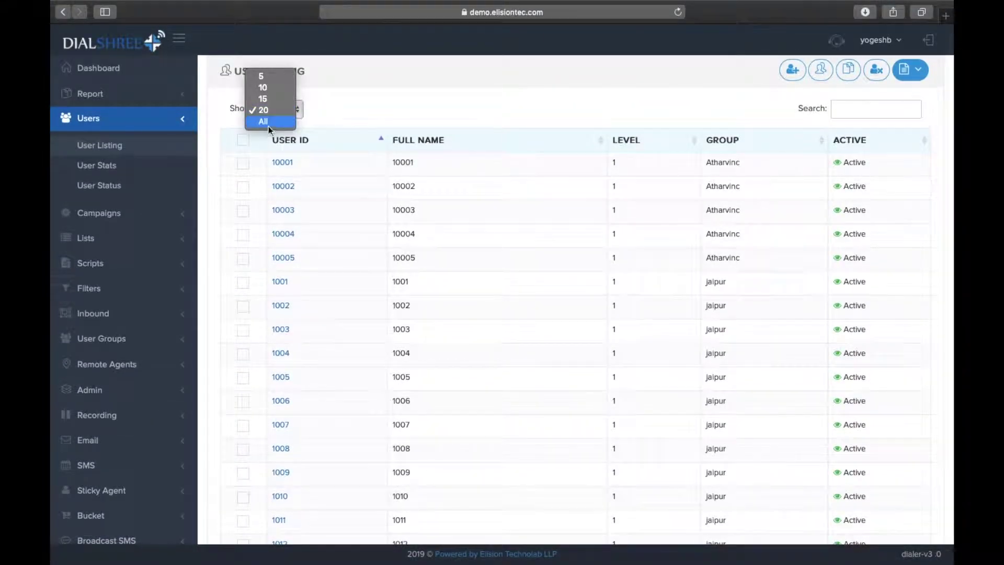
pyautogui.click(265, 78)
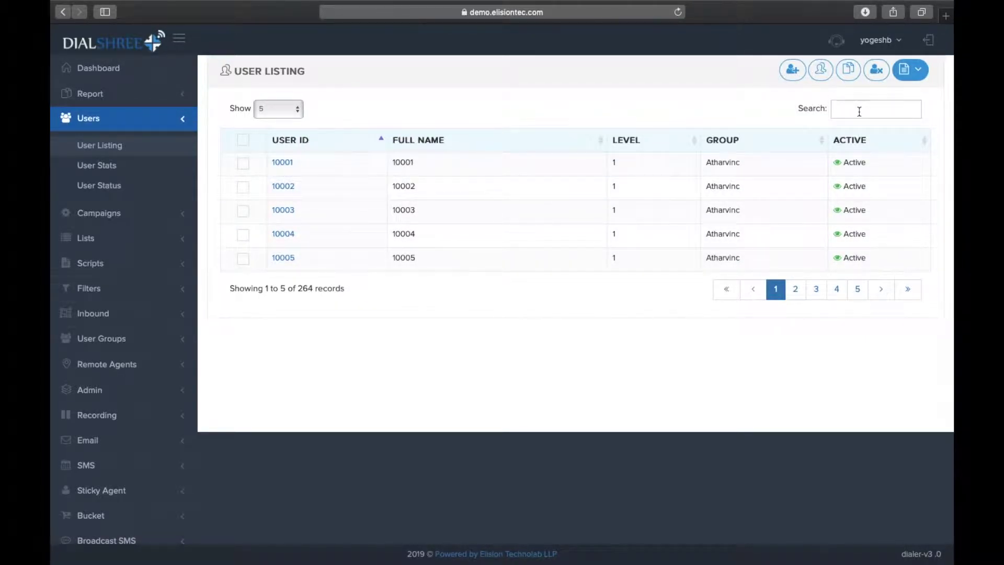
# Start a new user with number DEMOUSER, a password, and full name DEMO USER.
pyautogui.click(797, 73)
pyautogui.click(796, 75)
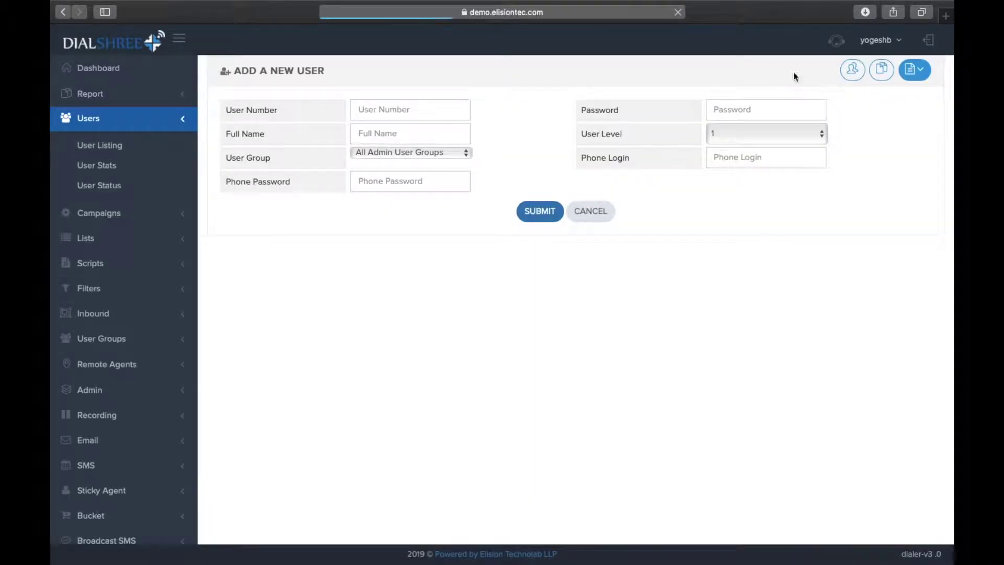
pyautogui.click(432, 106)
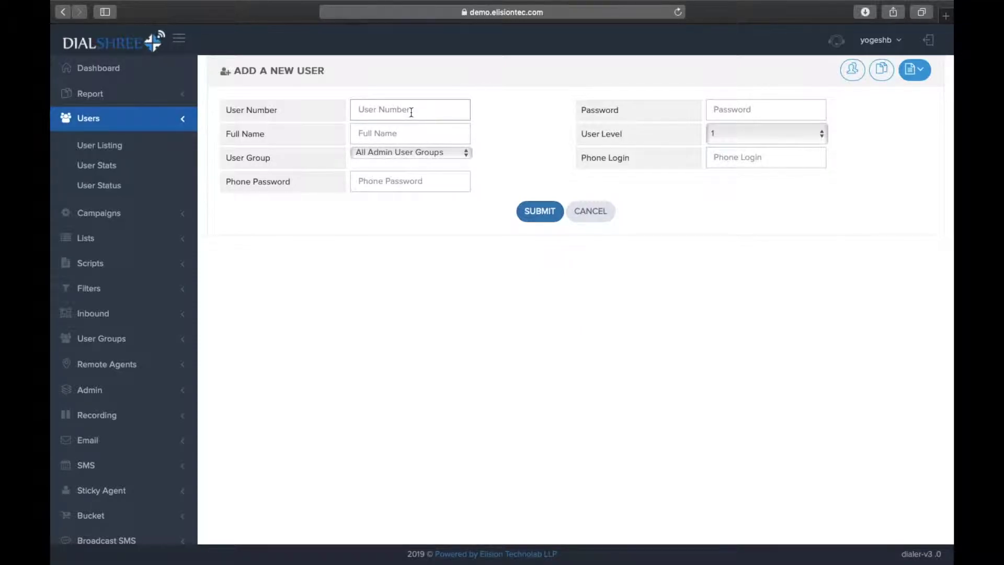
pyautogui.write('DEMOUSER')
pyautogui.click(729, 110)
pyautogui.write('1234')
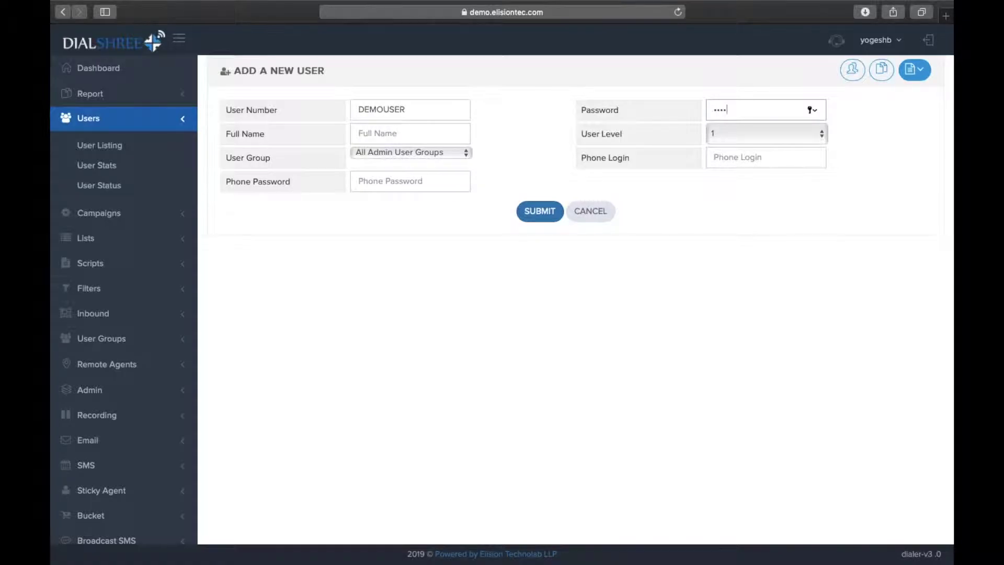
pyautogui.write('5678')
pyautogui.click(430, 138)
pyautogui.write('DEMO USER')
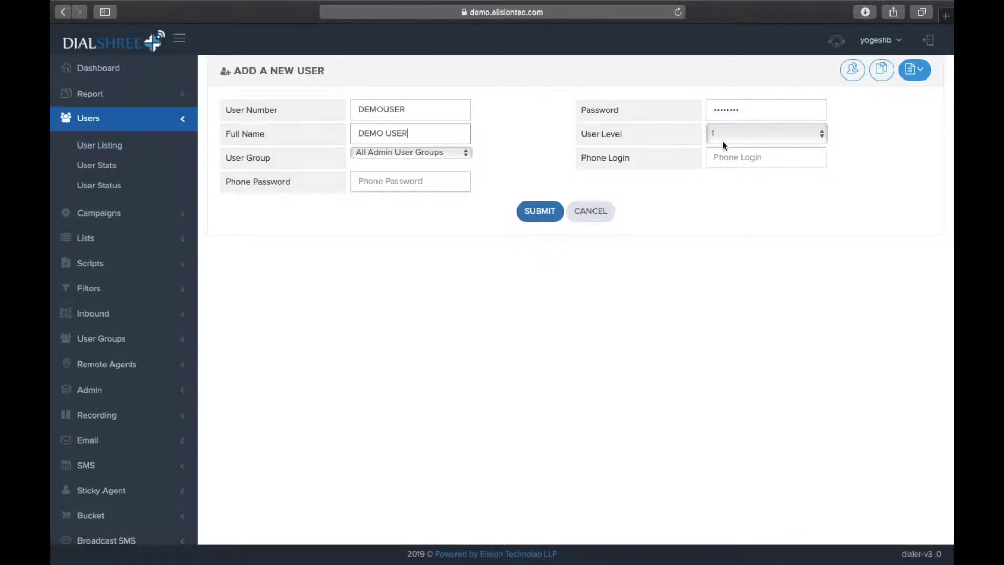
pyautogui.click(723, 140)
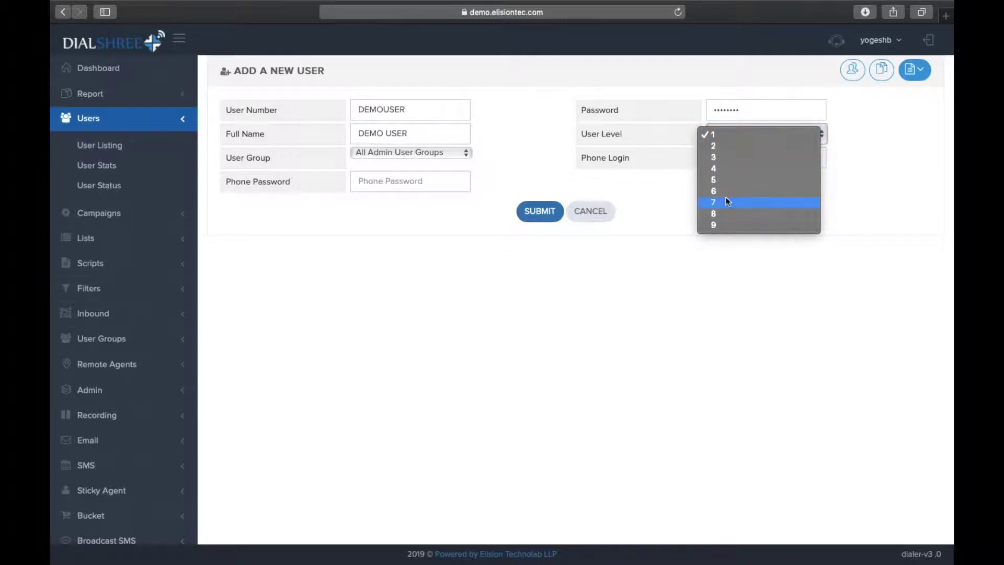
# Set user level 9 and group ELISION_TEST, then submit to create DEMOUSER.
pyautogui.click(719, 226)
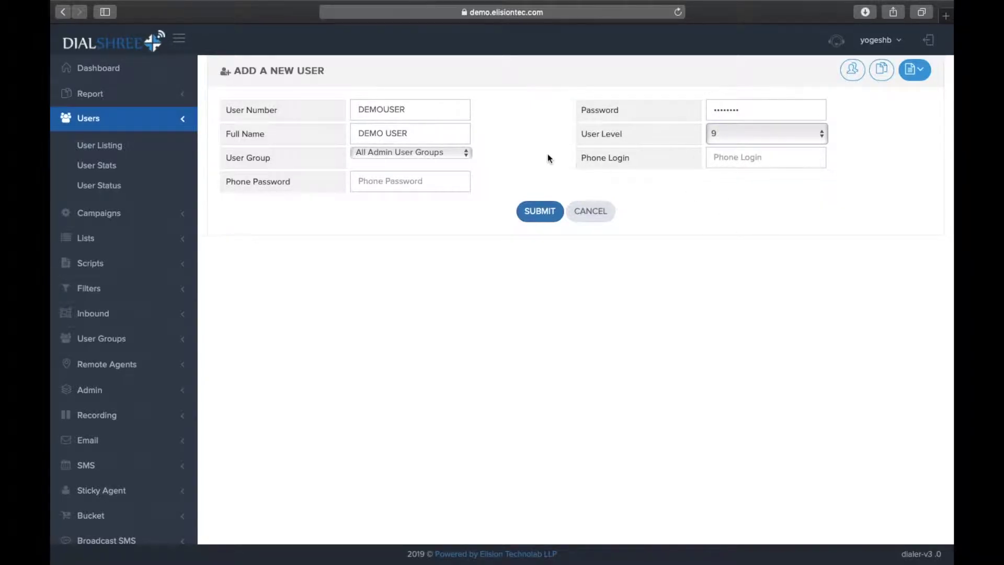
pyautogui.click(466, 157)
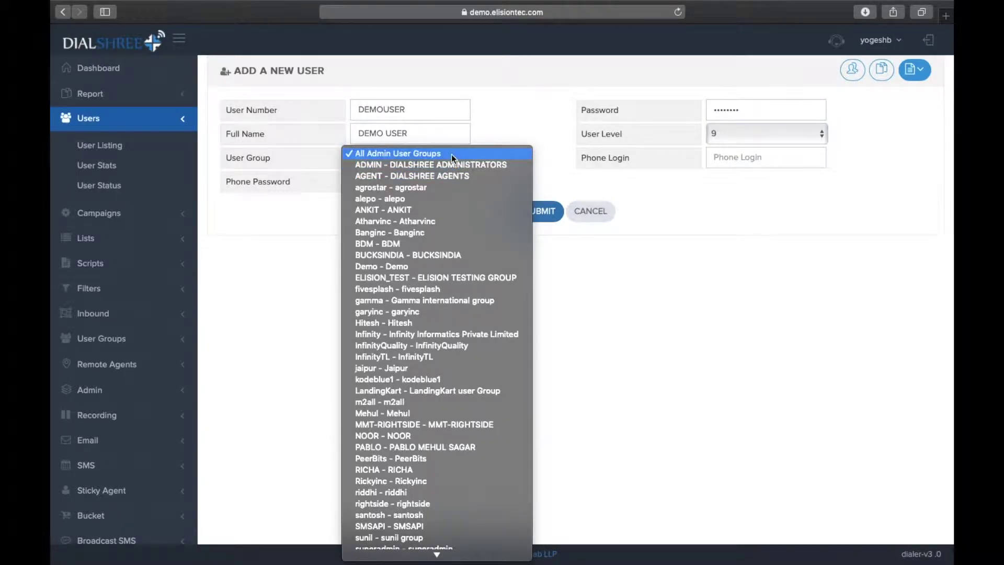
pyautogui.click(451, 155)
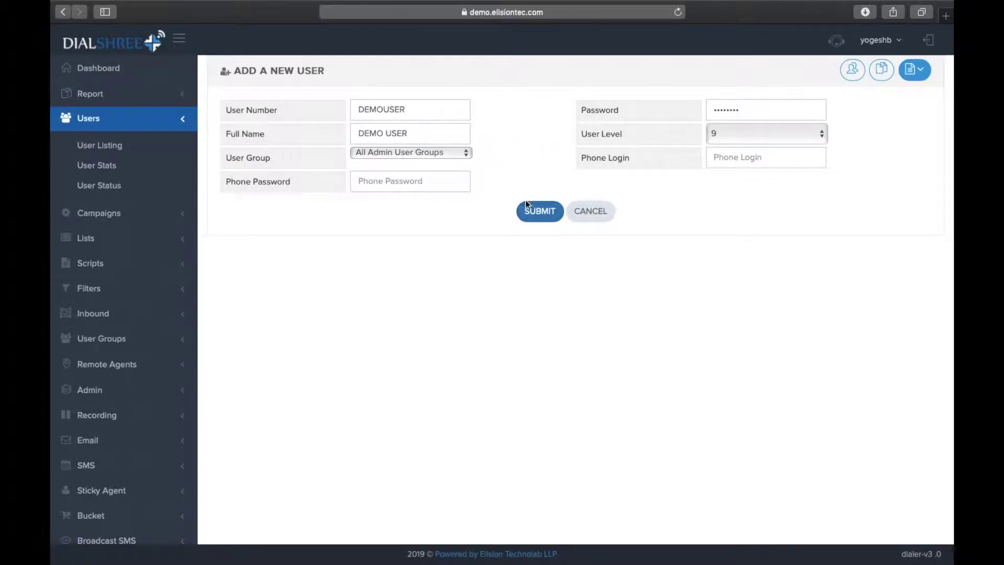
pyautogui.click(457, 152)
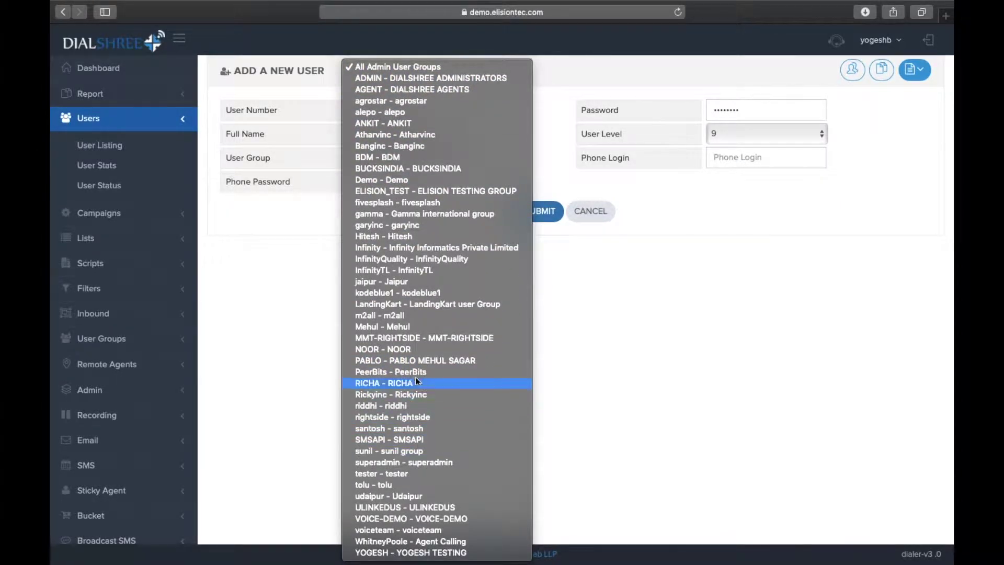
pyautogui.click(453, 192)
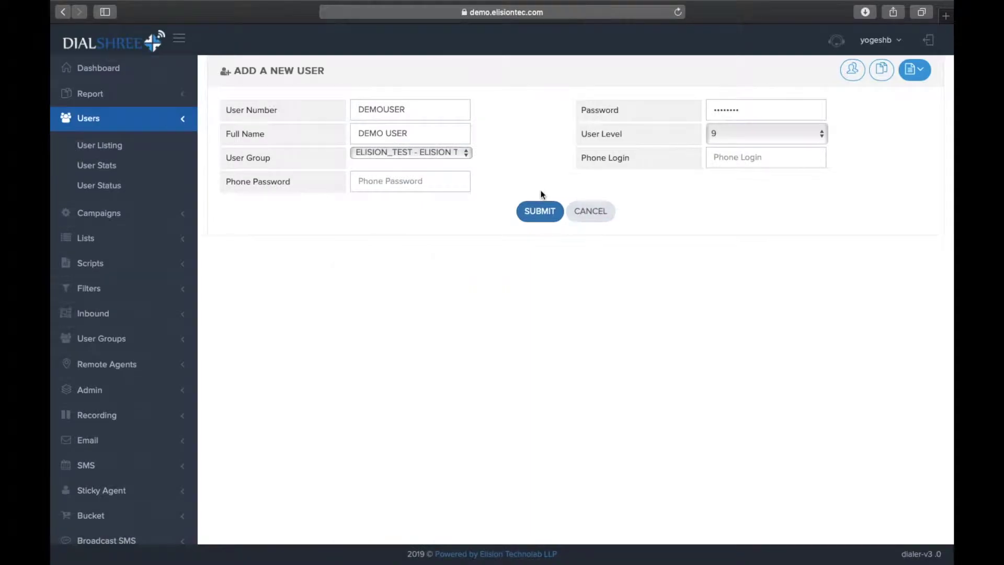
pyautogui.click(538, 214)
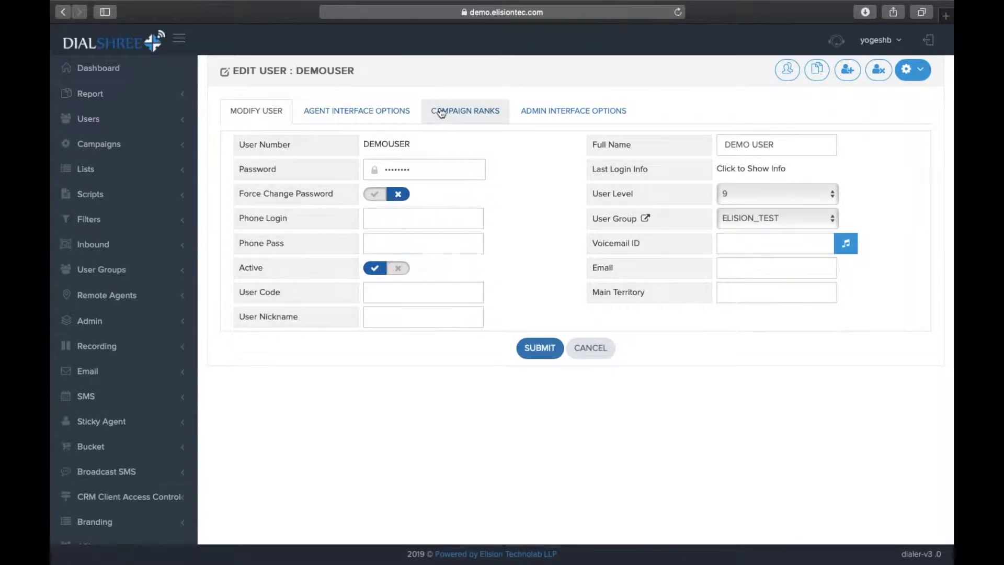
# Review DEMOUSER's Admin Interface Options permissions, switching to Modify User and back.
pyautogui.click(586, 116)
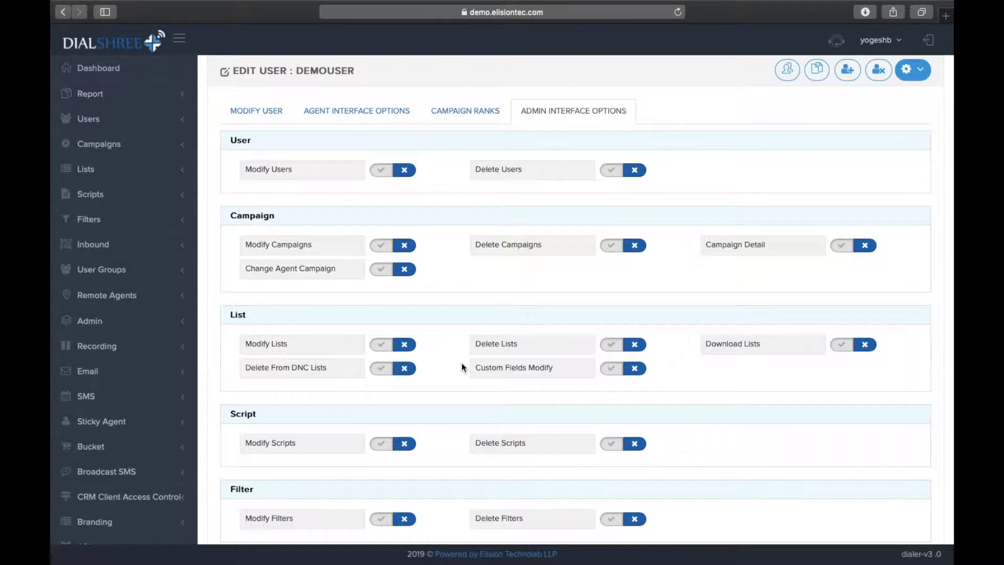
pyautogui.scroll(-5, 461, 366)
pyautogui.scroll(-15, 461, 366)
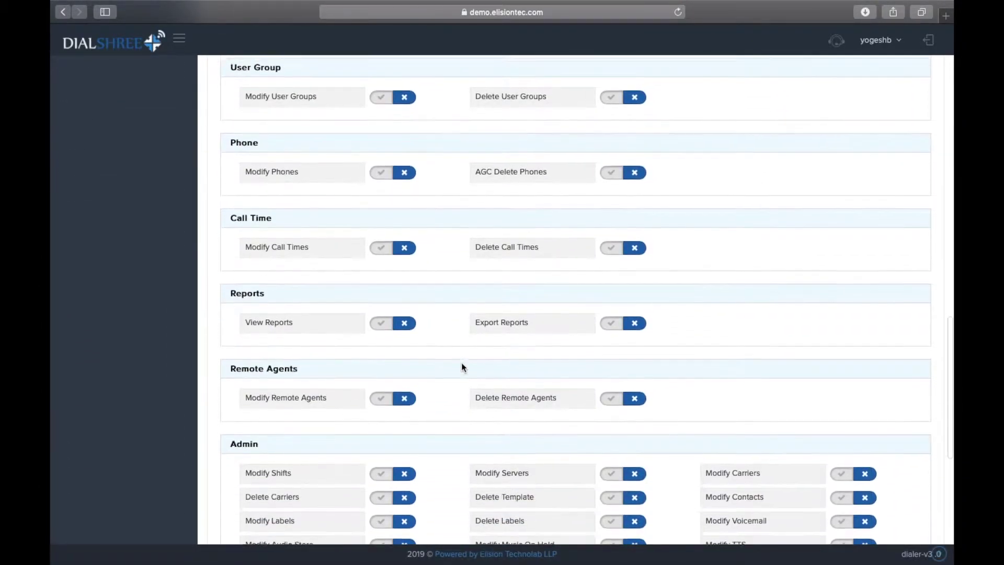
pyautogui.scroll(5, 461, 366)
pyautogui.scroll(15, 461, 362)
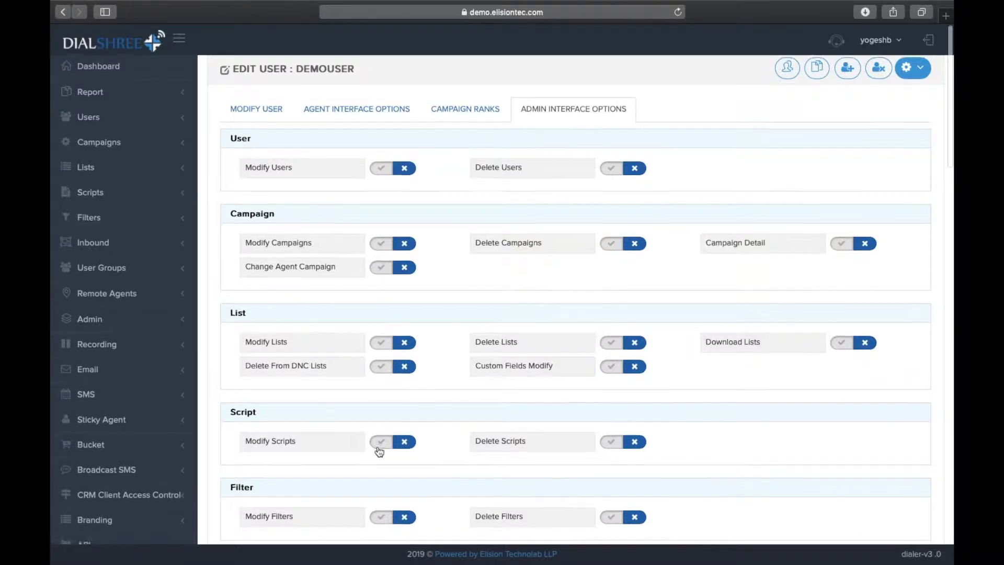
pyautogui.scroll(-10, 381, 444)
pyautogui.scroll(-4, 378, 448)
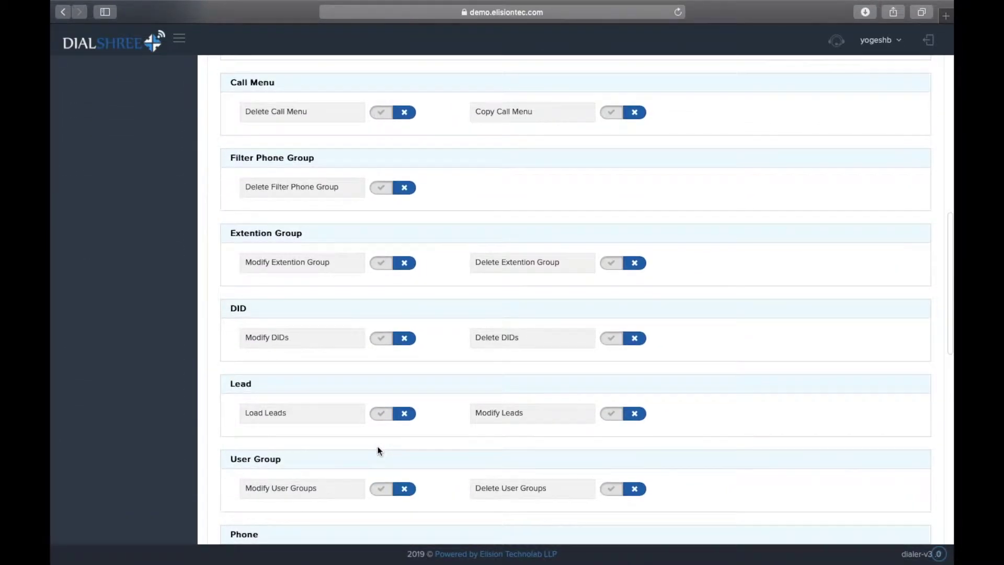
pyautogui.scroll(15, 377, 448)
pyautogui.click(256, 112)
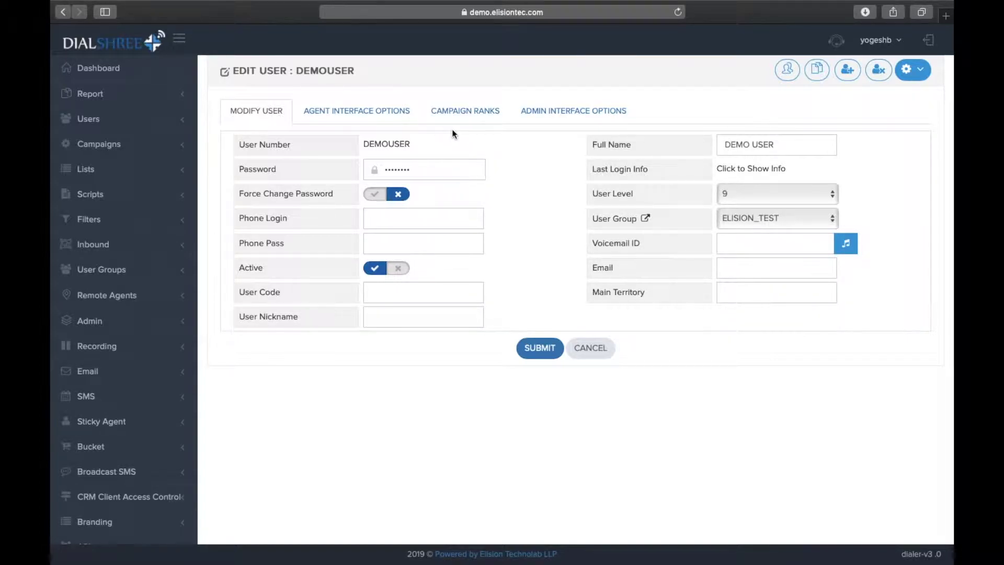
pyautogui.click(545, 118)
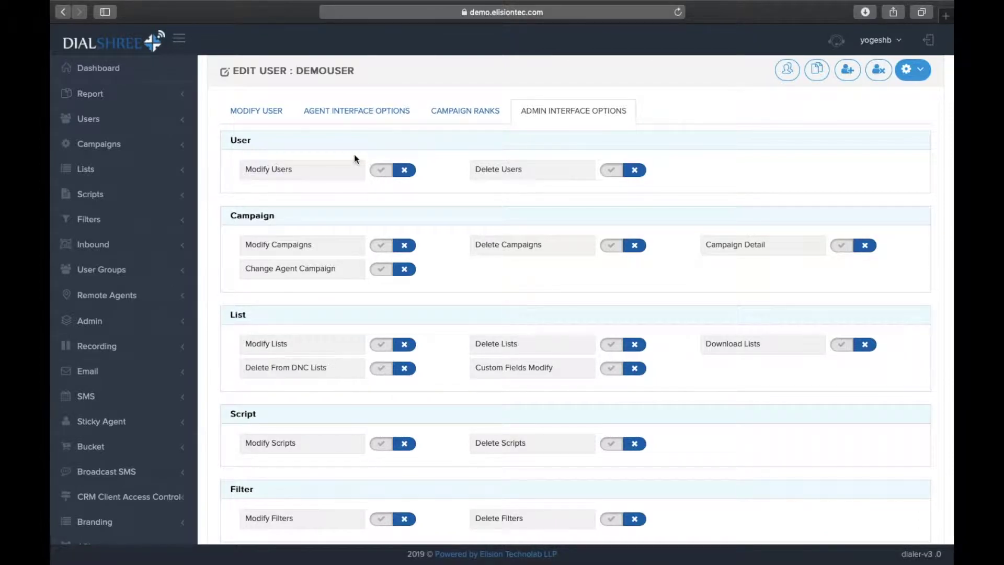
# Open Copy User from the user listing and enter user number DEMOUSER2 with a password.
pyautogui.click(170, 123)
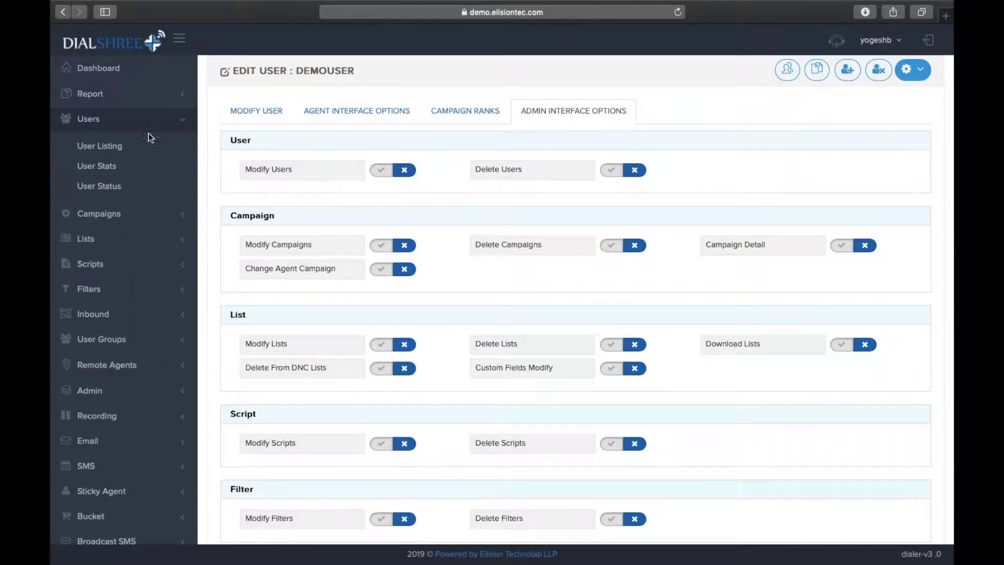
pyautogui.click(123, 148)
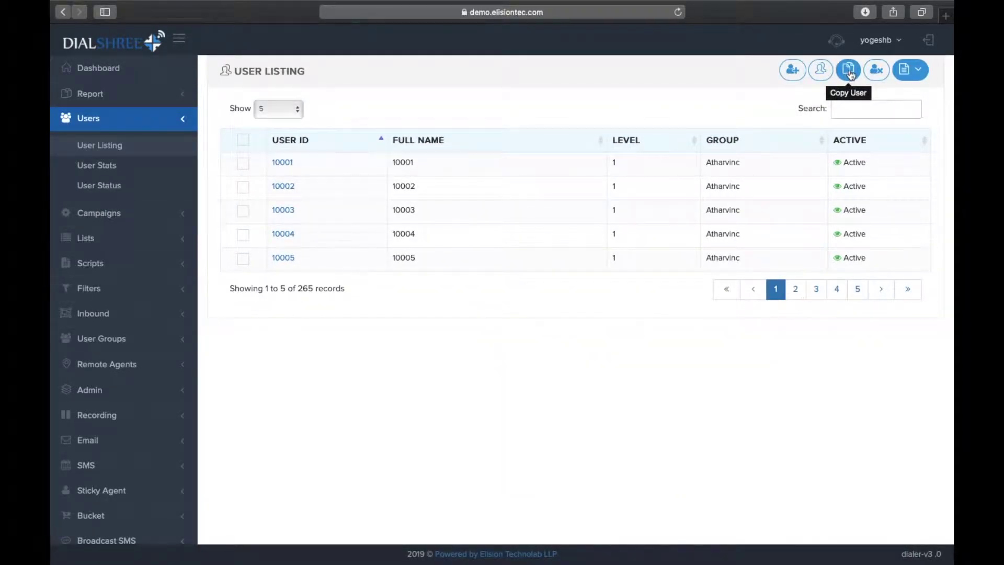
pyautogui.click(848, 77)
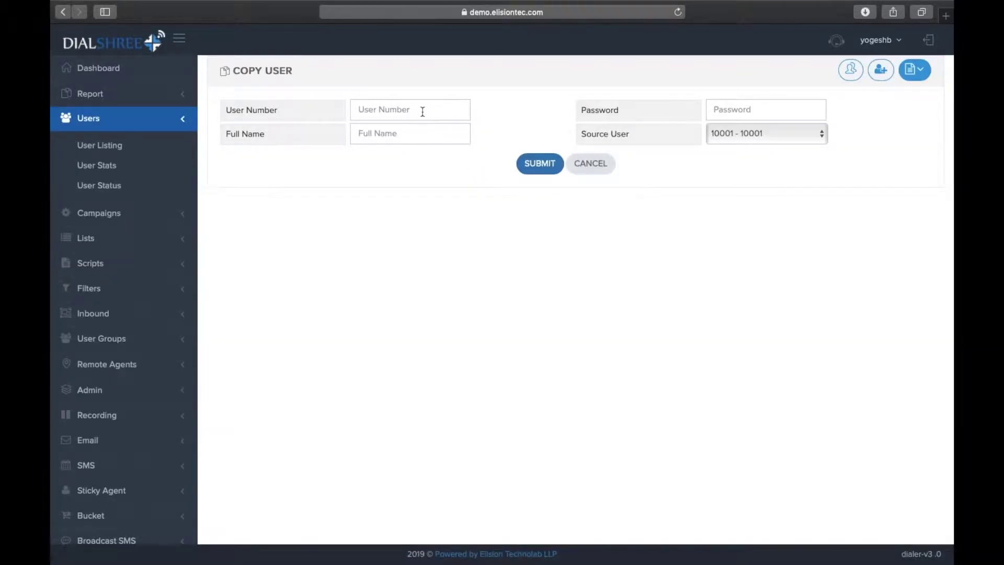
pyautogui.click(423, 112)
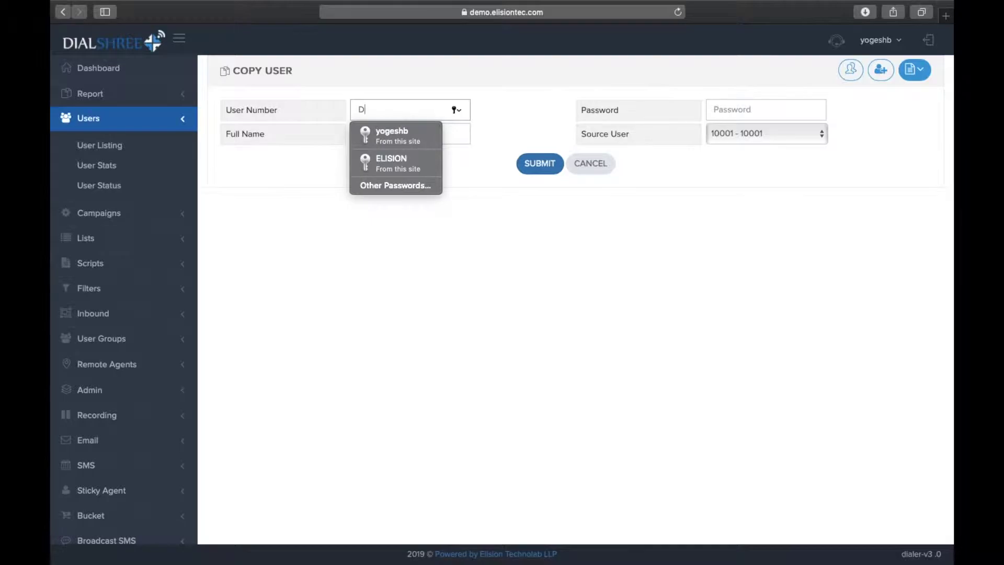
pyautogui.write('DEMOUSER2')
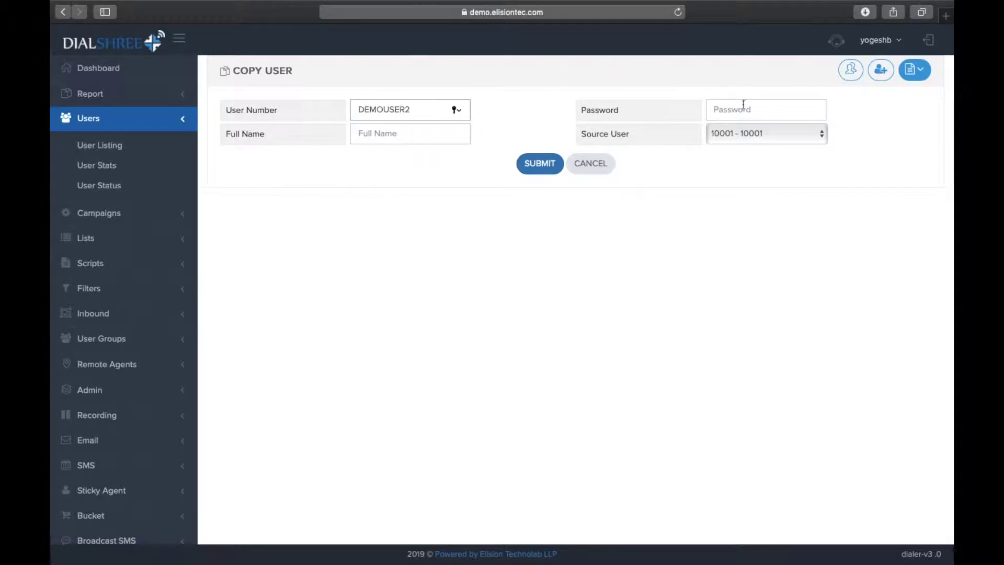
pyautogui.click(743, 106)
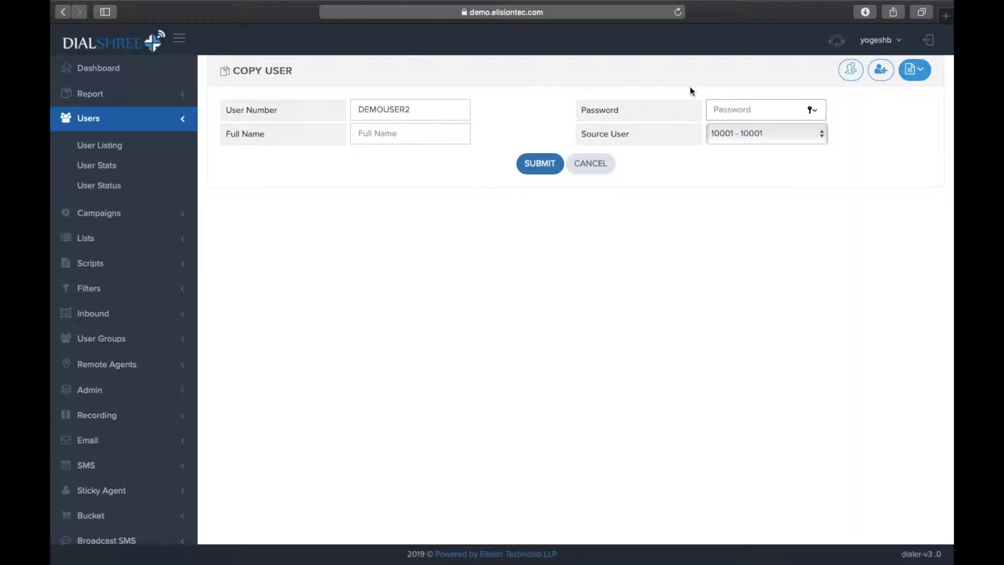
pyautogui.write('1234')
pyautogui.press('BackSpace')
pyautogui.press('BackSpace')
pyautogui.press('BackSpace')
pyautogui.press('BackSpace')
pyautogui.write('12345678')
# Enter full name DEMO USER 2 and check the number and name fields.
pyautogui.click(369, 131)
pyautogui.write('DEMO USER 2')
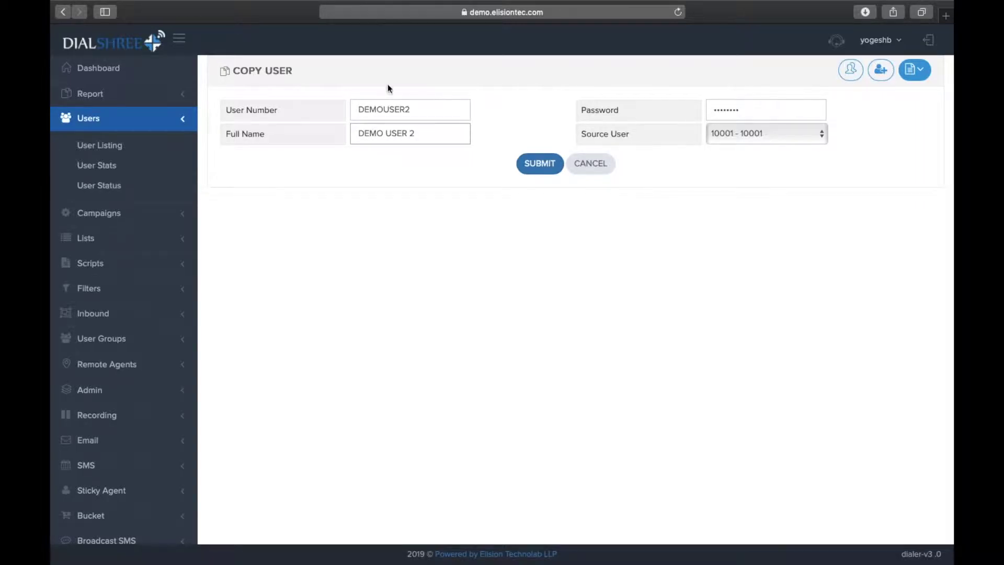
pyautogui.click(406, 109)
pyautogui.doubleClick(407, 110)
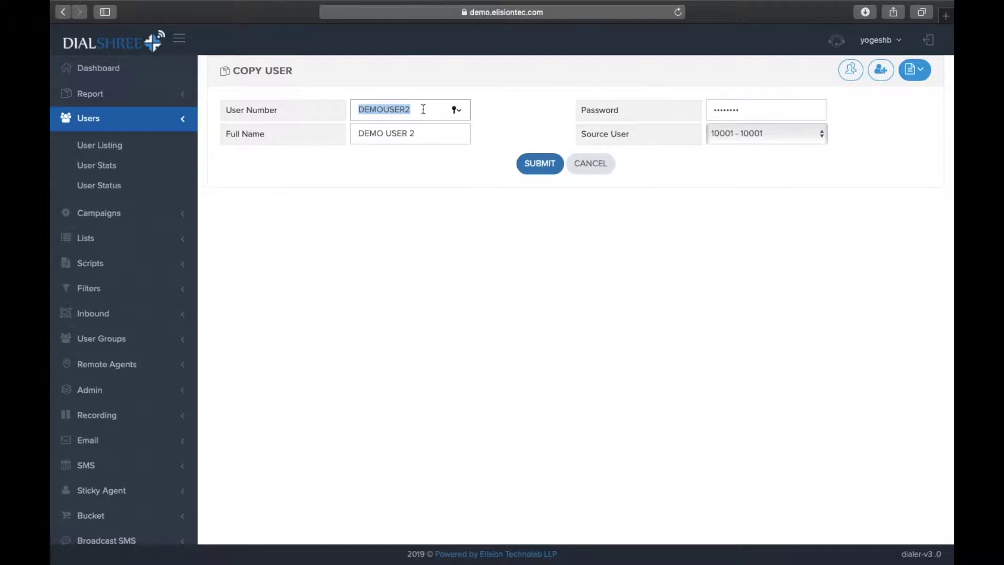
pyautogui.click(432, 136)
pyautogui.tripleClick(432, 137)
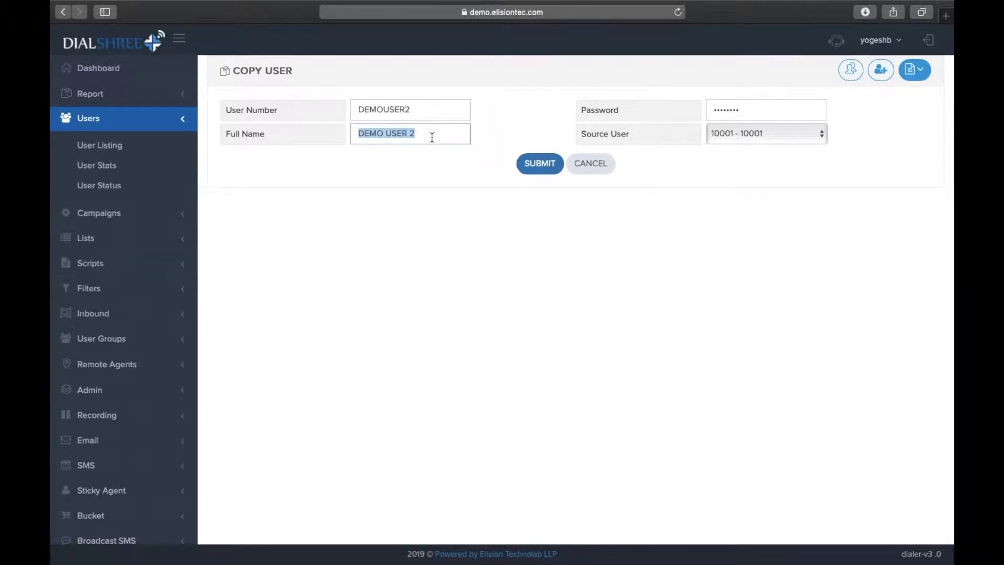
# Choose DEMOUSER as the source user and submit the copied user.
pyautogui.click(731, 130)
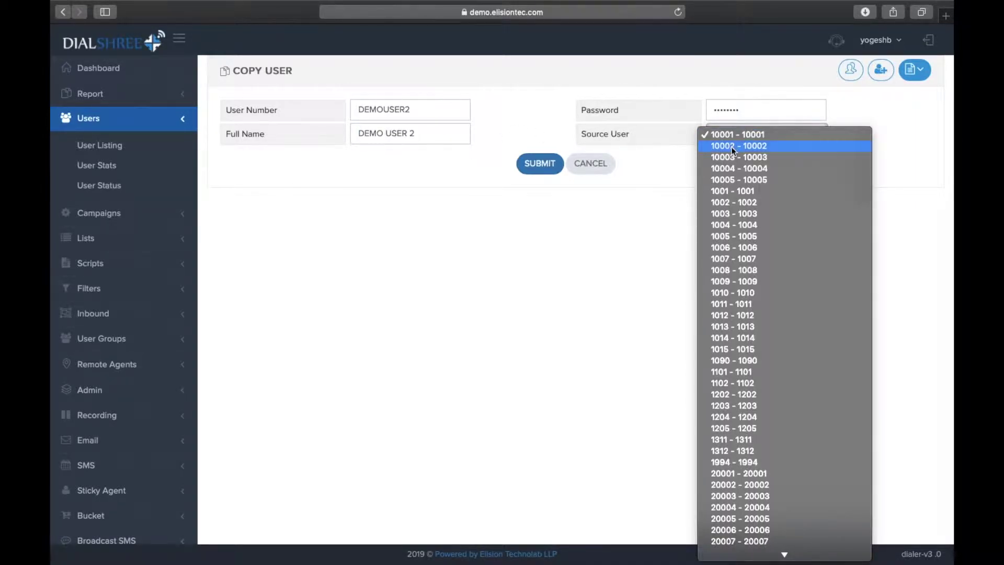
pyautogui.scroll(-5, 727, 278)
pyautogui.scroll(-5, 727, 282)
pyautogui.scroll(-10, 727, 282)
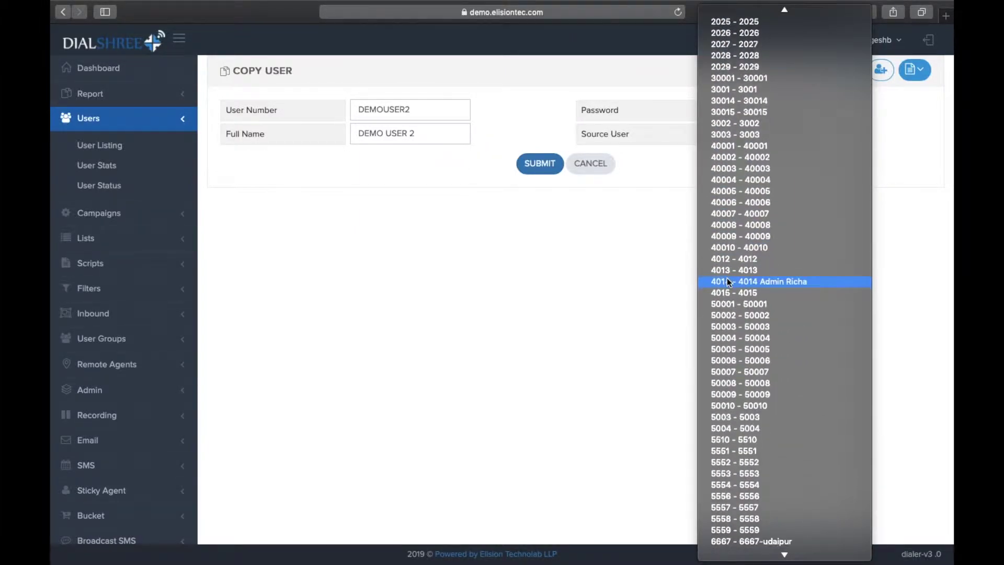
pyautogui.scroll(-20, 727, 281)
pyautogui.scroll(-20, 727, 282)
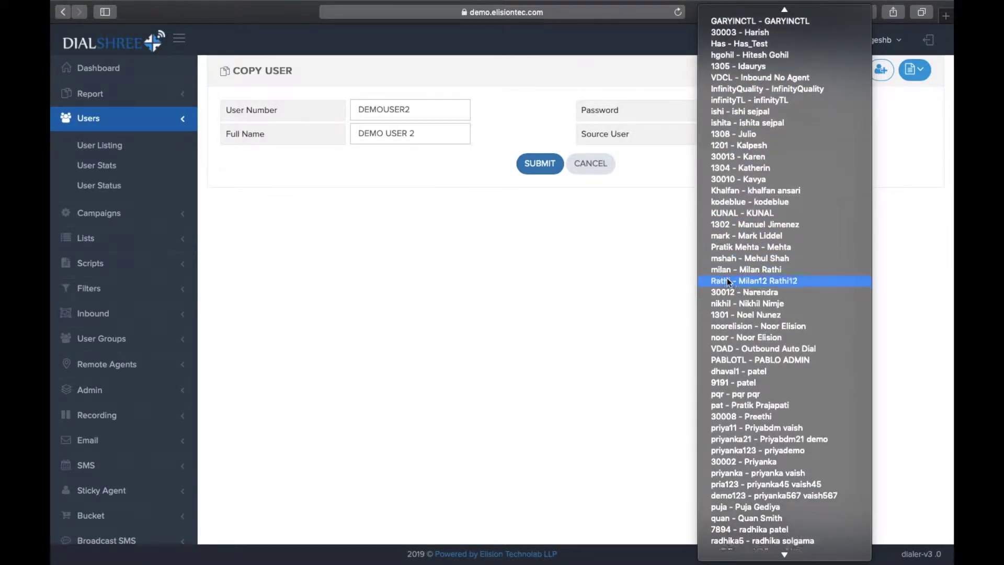
pyautogui.scroll(3, 753, 23)
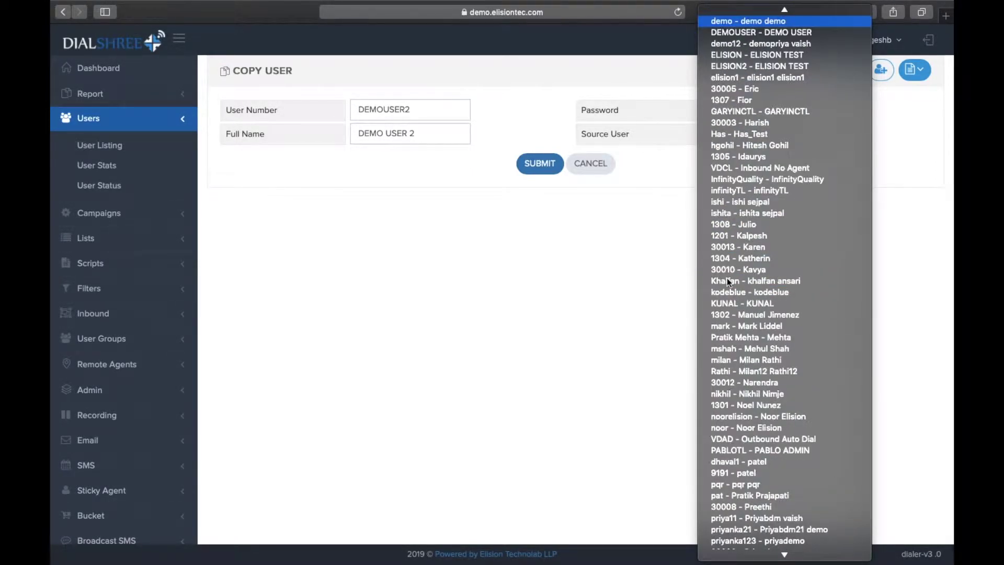
pyautogui.click(762, 31)
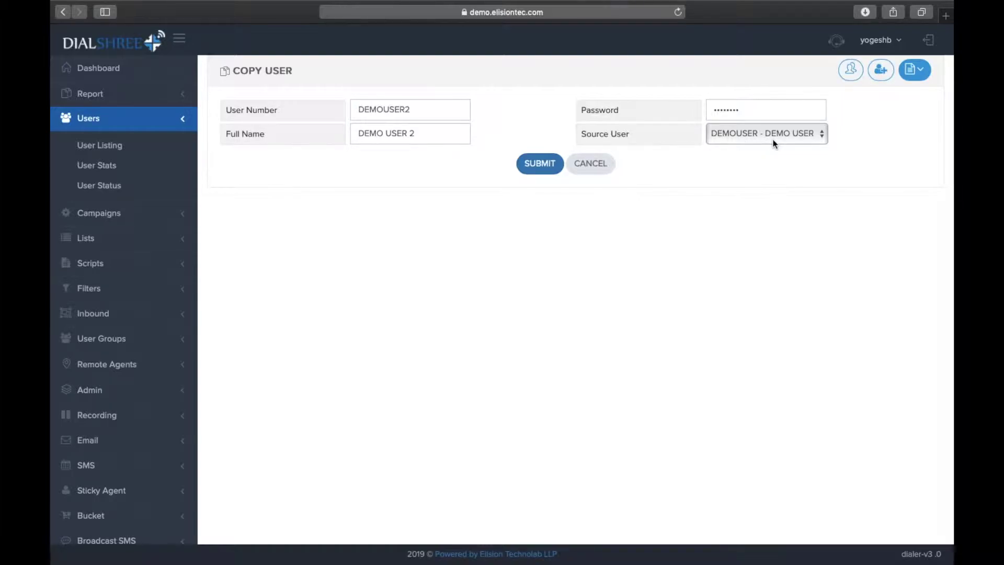
pyautogui.doubleClick(451, 110)
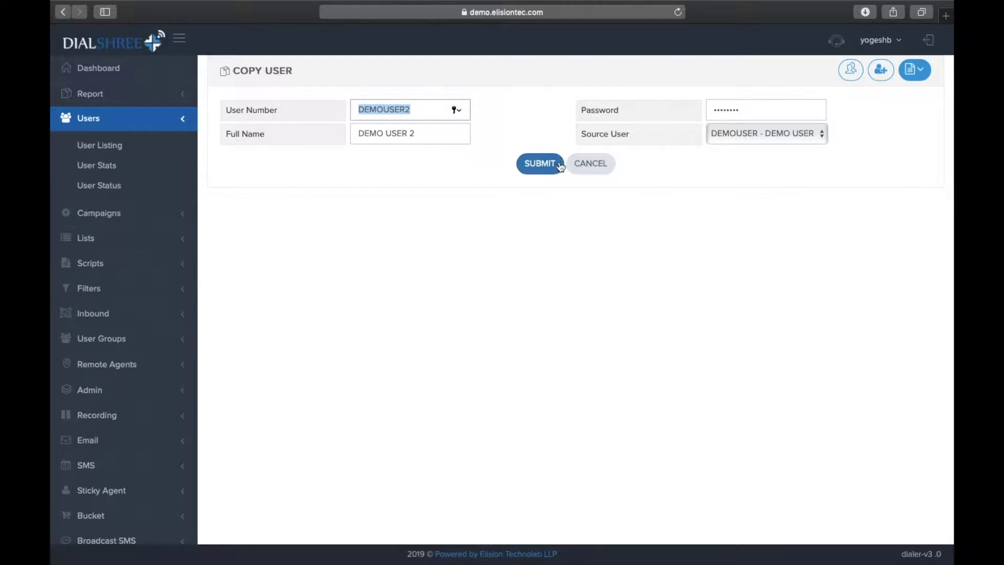
pyautogui.click(543, 164)
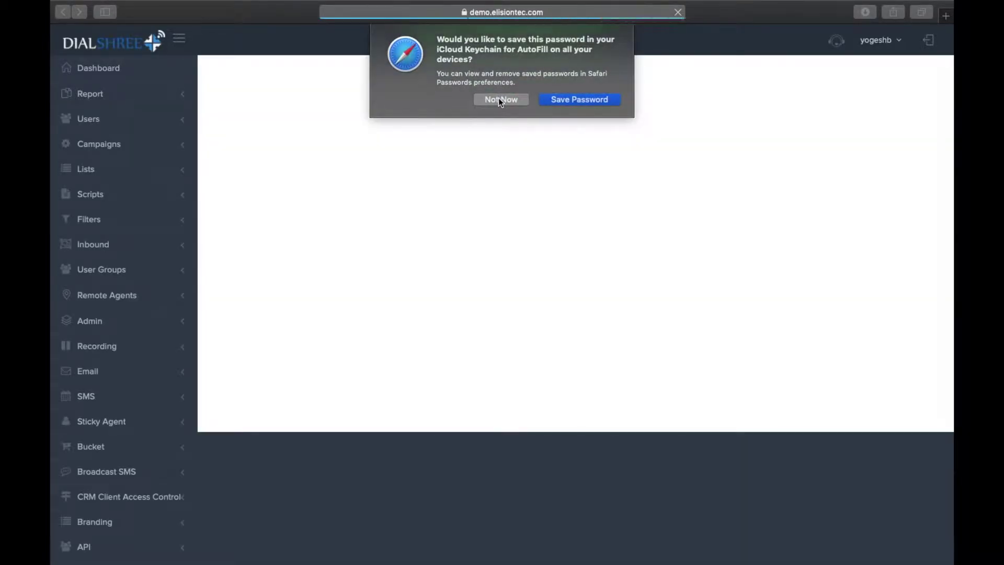
# Dismiss Safari's save-password prompt and search the user listing for 'demouser'.
pyautogui.click(500, 99)
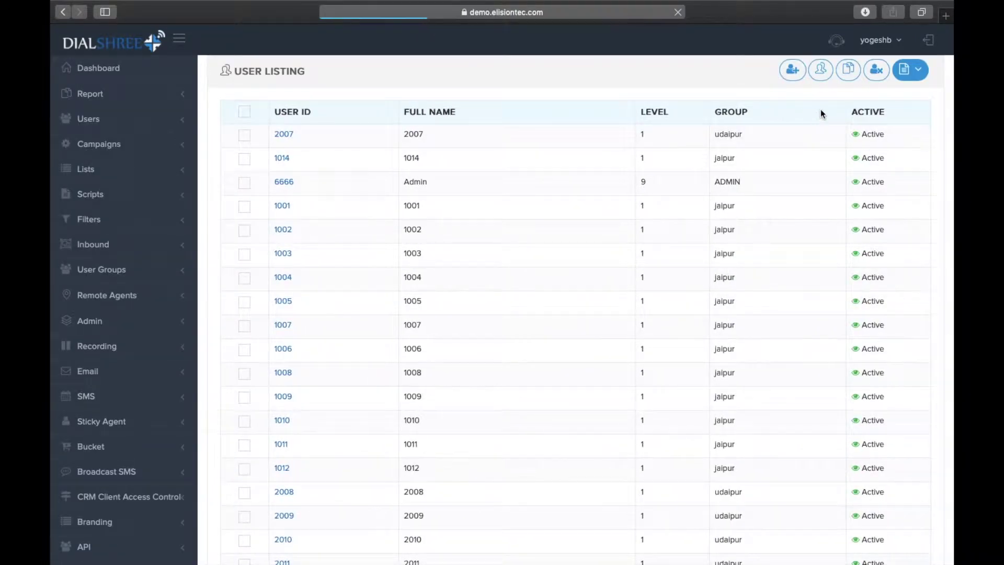
pyautogui.click(857, 109)
pyautogui.write('demouser')
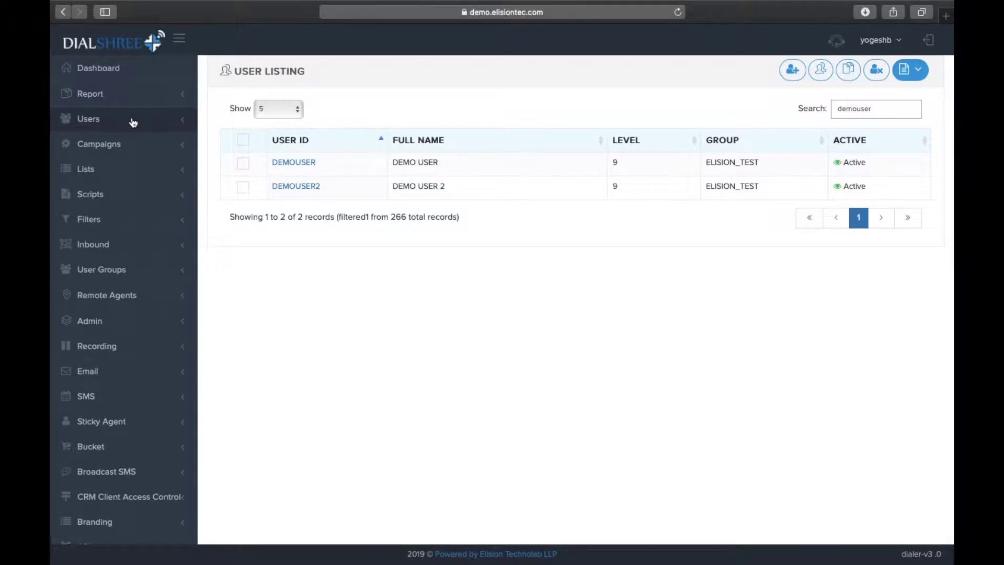
# Open Campaigns Main and filter the campaign listings by 'elision'.
pyautogui.click(153, 143)
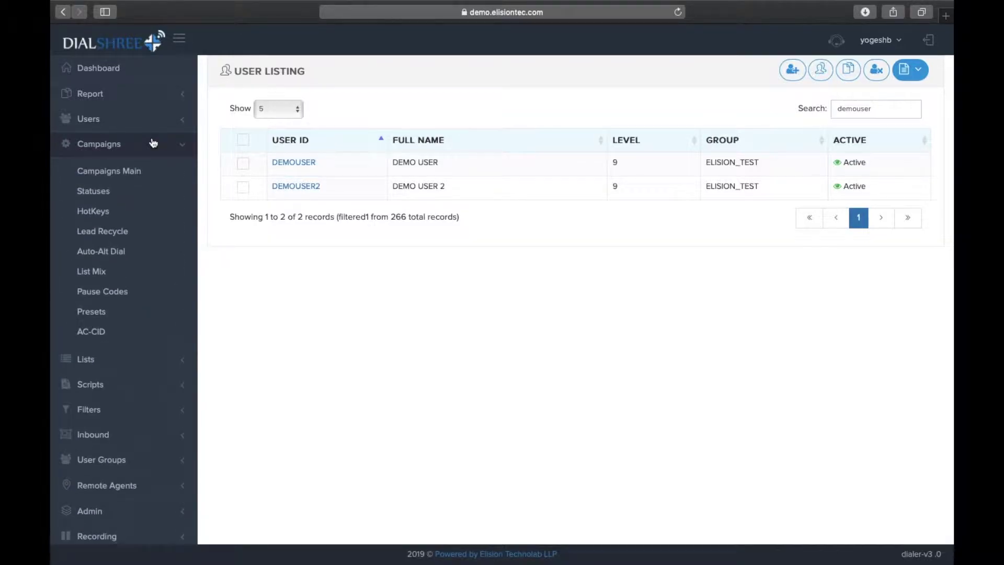
pyautogui.click(133, 171)
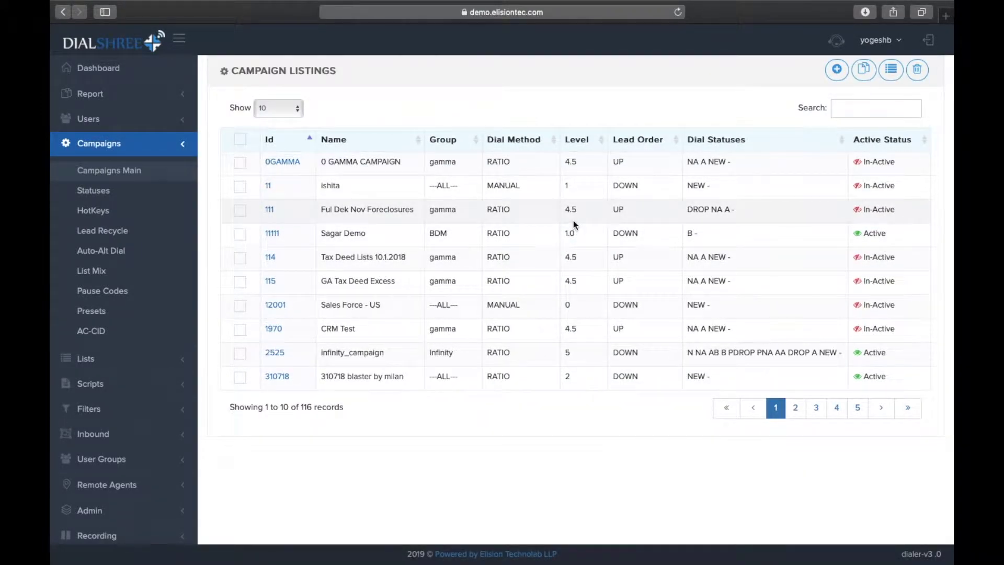
pyautogui.click(875, 111)
pyautogui.write('elisio')
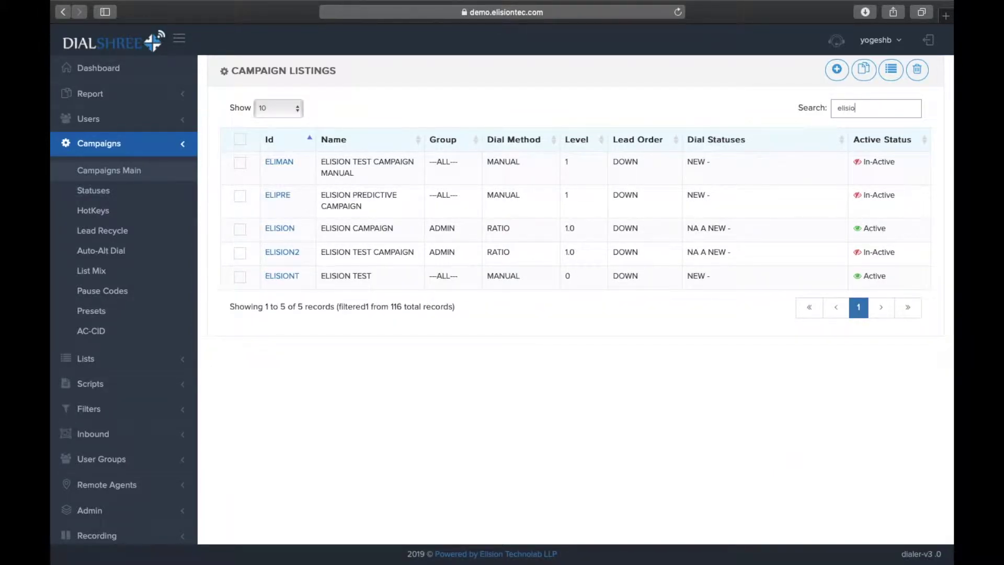
pyautogui.write('n')
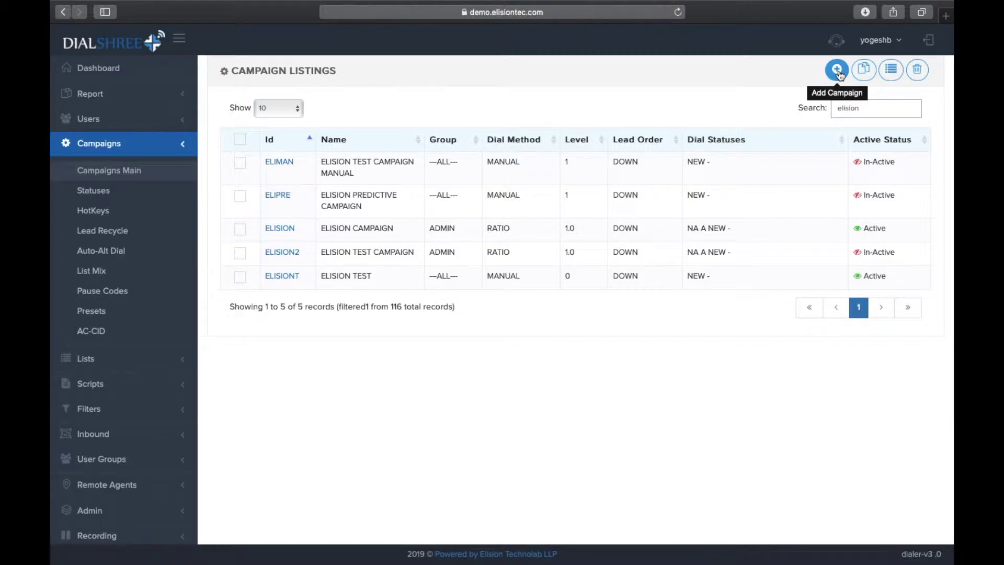
# Start a new campaign with ID DEMOELI, description and name DEMO ELISION.
pyautogui.click(839, 75)
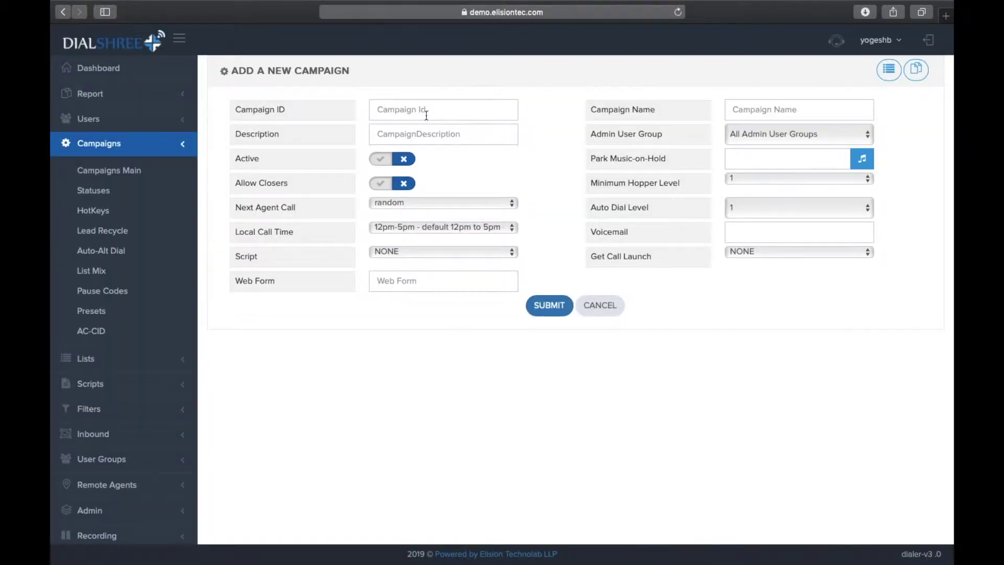
pyautogui.click(426, 115)
pyautogui.write('DEMO')
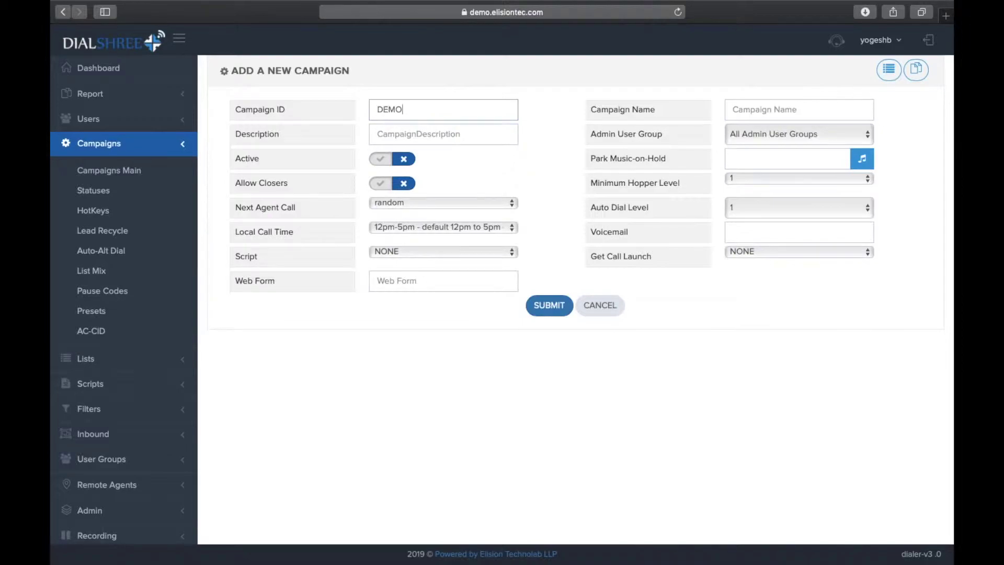
pyautogui.write('ELSI')
pyautogui.press('BackSpace')
pyautogui.press('BackSpace')
pyautogui.press('BackSpace')
pyautogui.press('BackSpace')
pyautogui.press('BackSpace')
pyautogui.press('BackSpace')
pyautogui.press('BackSpace')
pyautogui.press('BackSpace')
pyautogui.press('BackSpace')
pyautogui.press('BackSpace')
pyautogui.write('DEMOEL')
pyautogui.click(412, 137)
pyautogui.write('D')
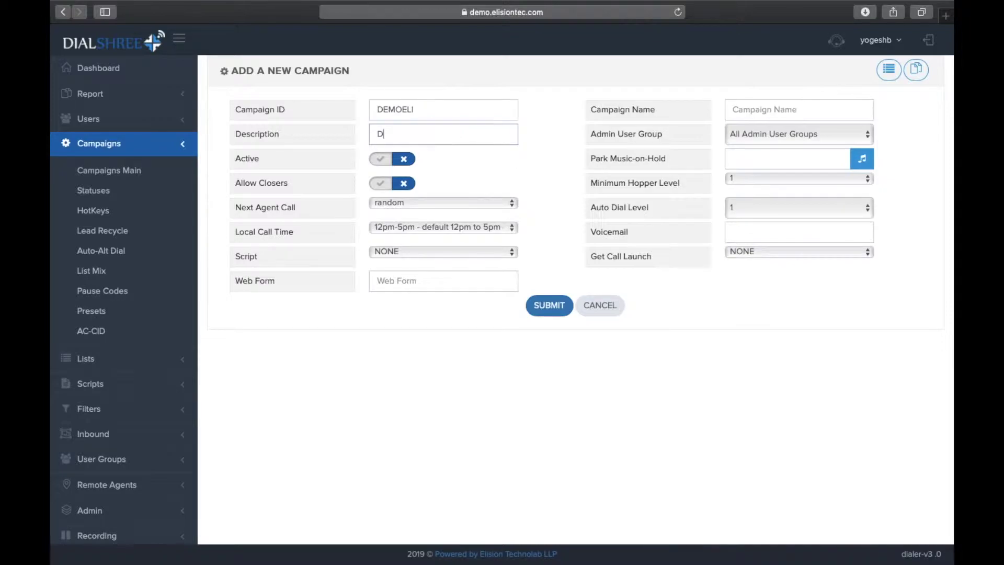
pyautogui.write('EMO ELISION')
pyautogui.click(803, 107)
pyautogui.write('DEMO')
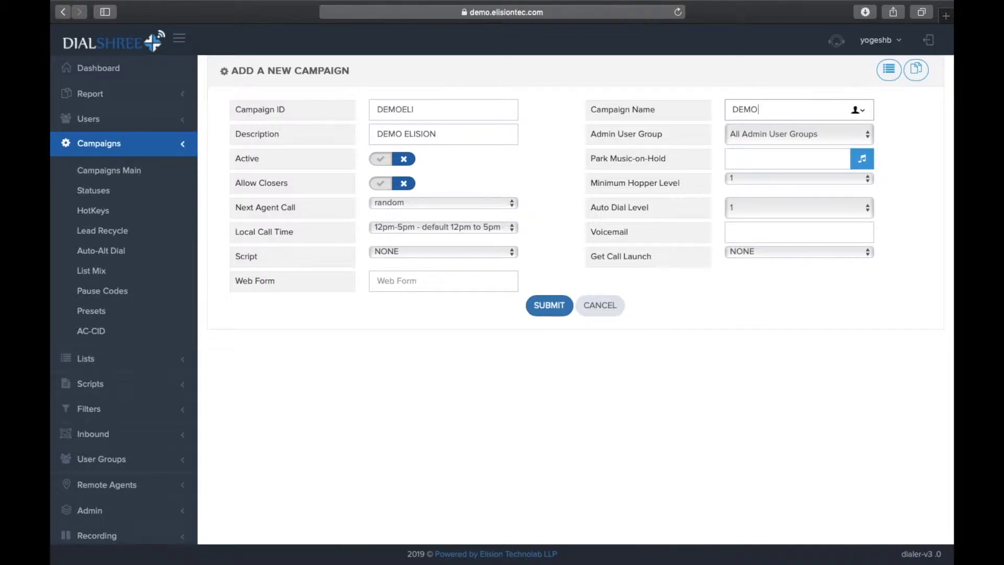
pyautogui.write(' ELISION')
pyautogui.click(432, 109)
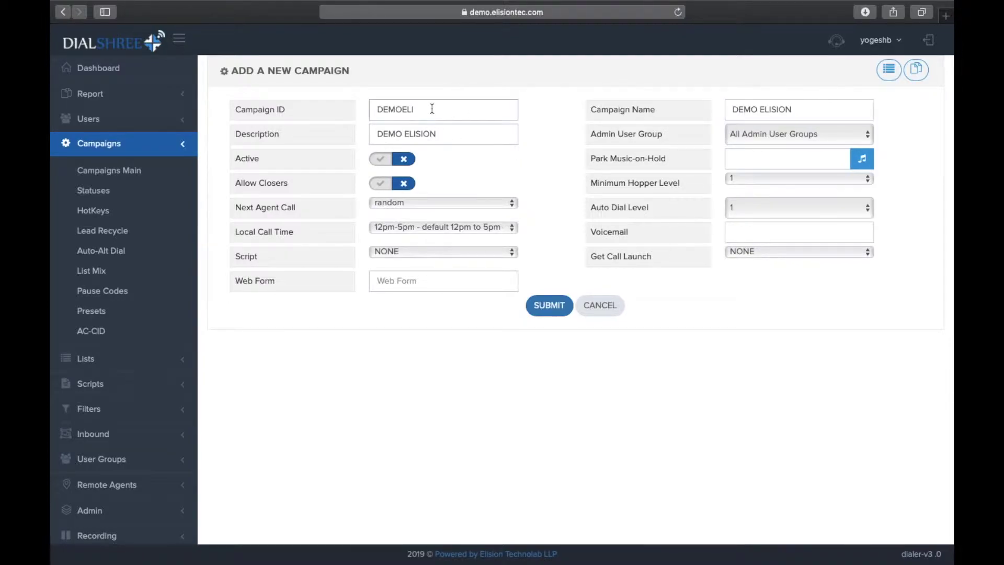
# Set next agent call longest_wait_time, 24-hour local call time, active, and save the campaign.
pyautogui.click(407, 203)
pyautogui.click(404, 284)
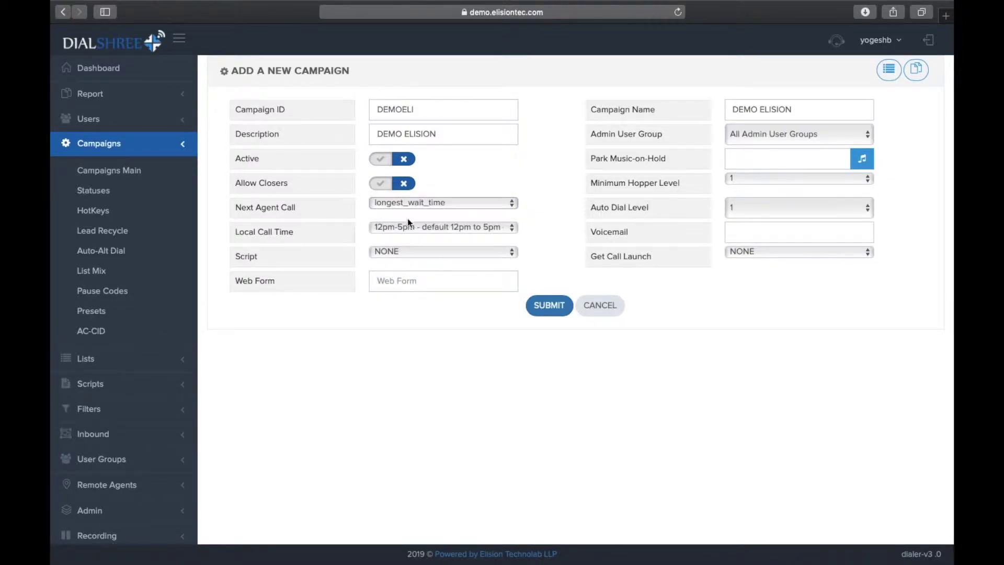
pyautogui.click(413, 224)
pyautogui.click(407, 252)
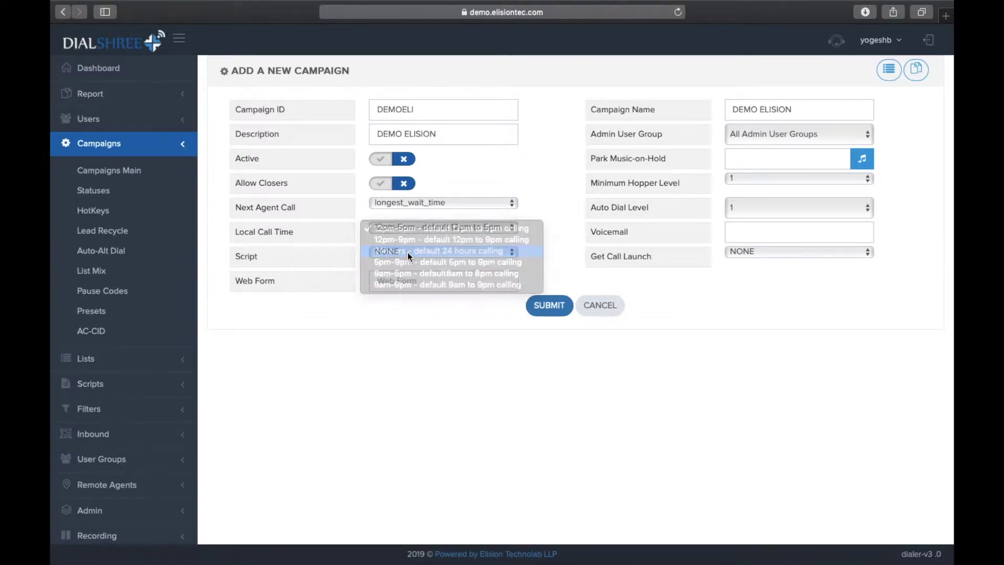
pyautogui.click(385, 164)
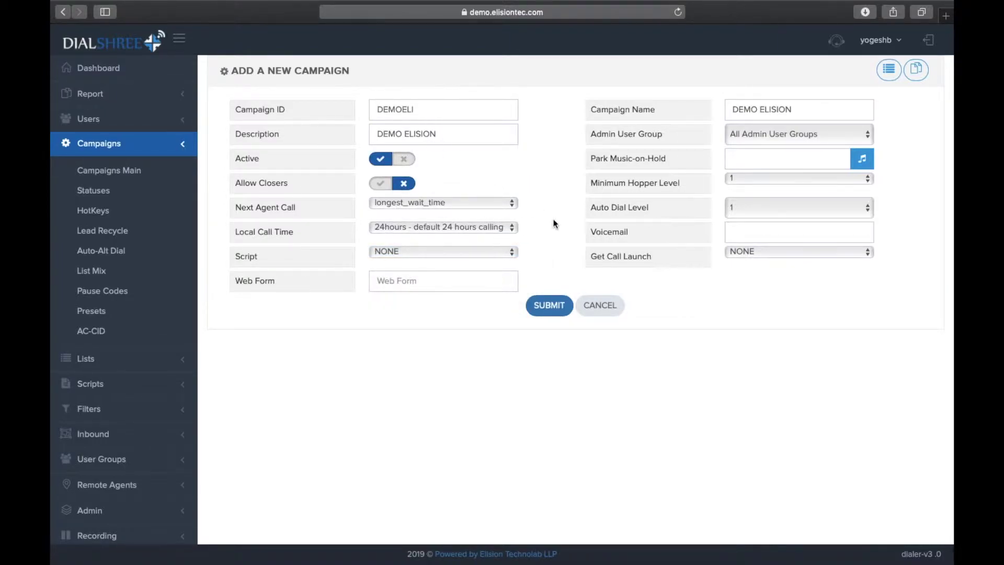
pyautogui.click(542, 310)
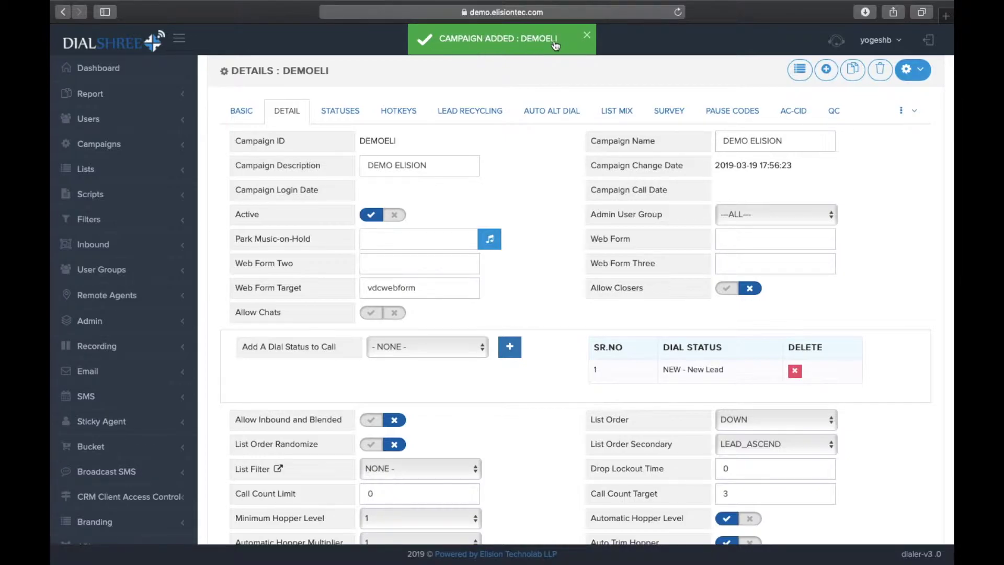
pyautogui.scroll(-1, 511, 195)
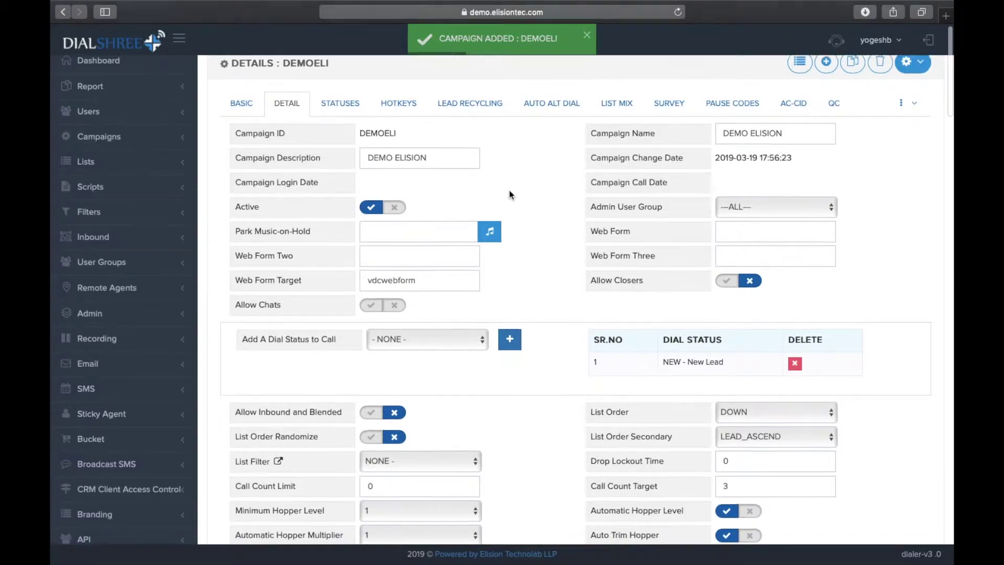
pyautogui.scroll(-8, 512, 194)
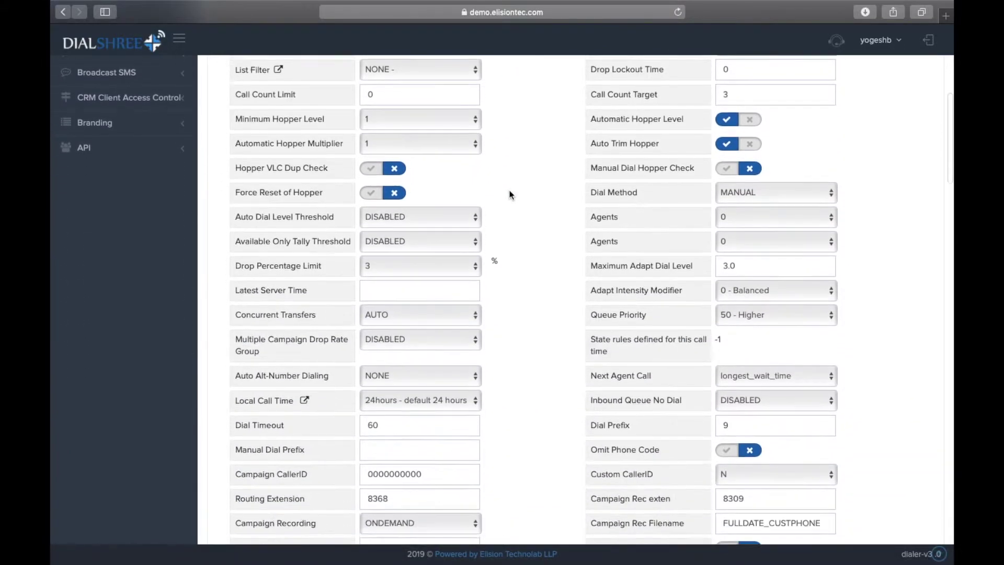
pyautogui.scroll(-2, 511, 195)
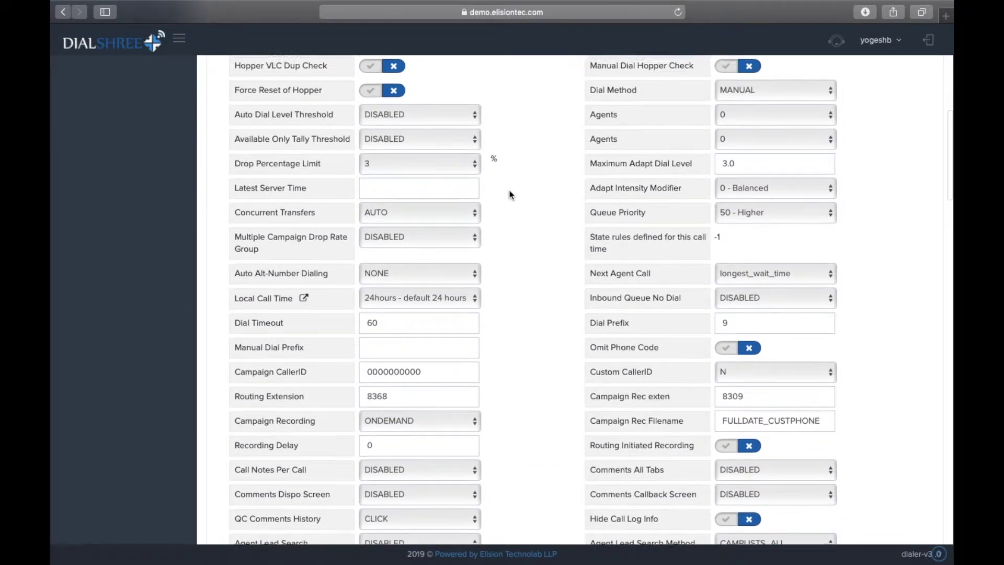
pyautogui.scroll(-6, 512, 195)
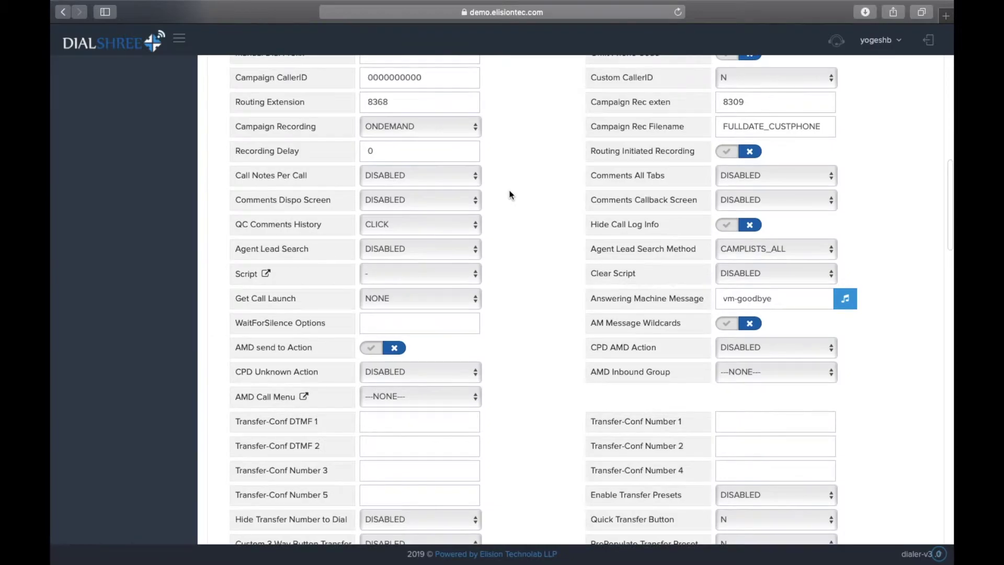
pyautogui.scroll(-2, 511, 194)
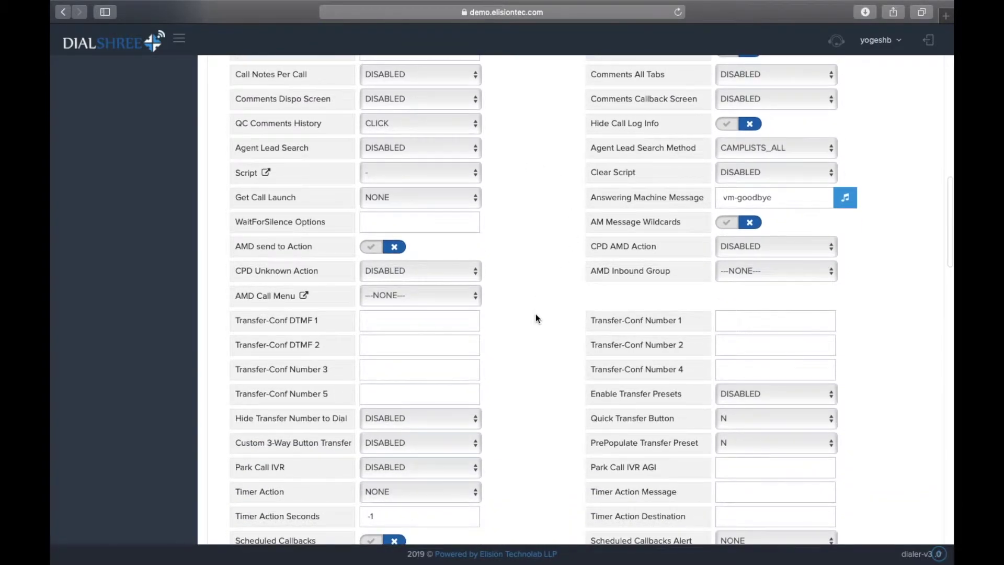
pyautogui.scroll(-2, 535, 317)
pyautogui.press('super+f')
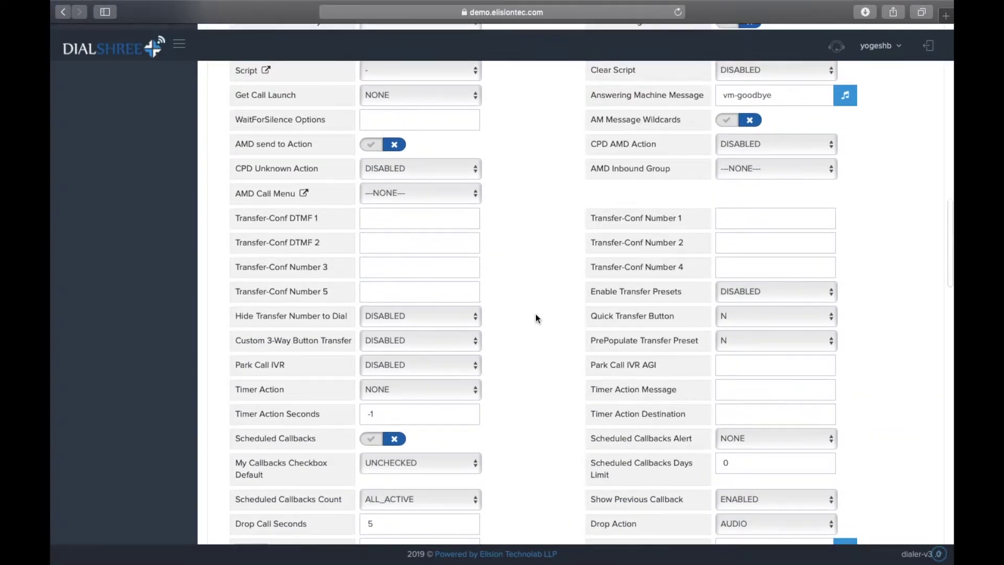
pyautogui.write('recording')
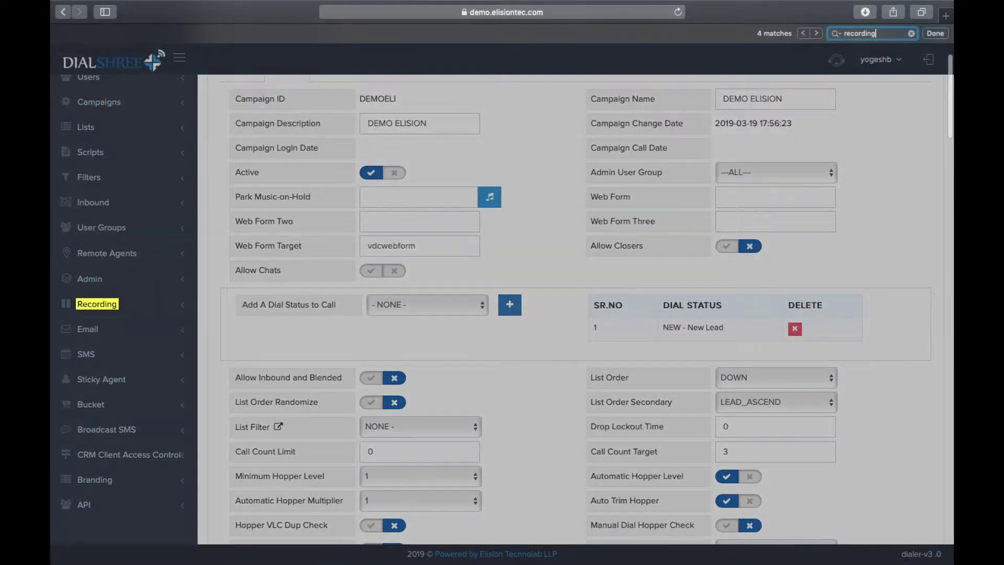
pyautogui.press('Return')
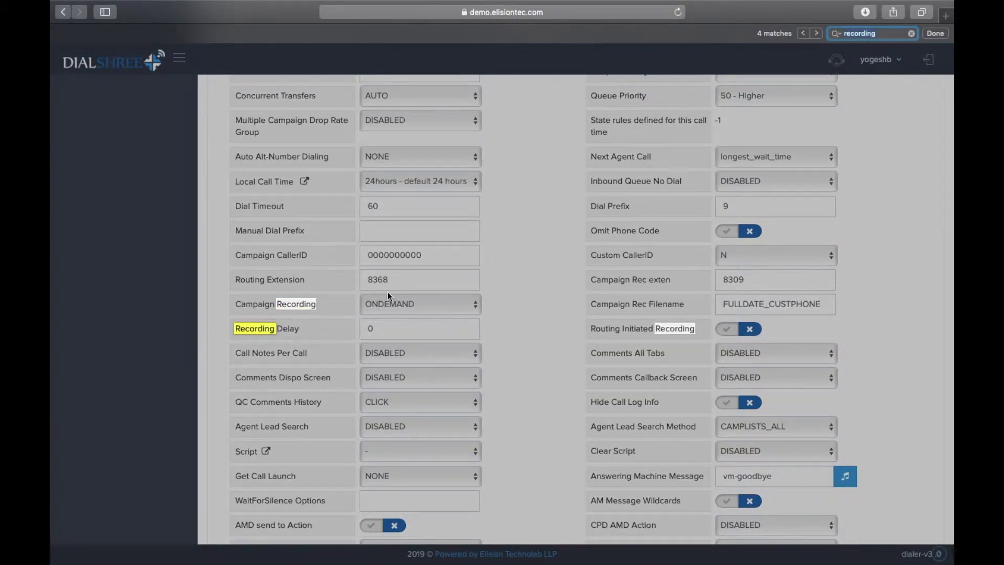
pyautogui.click(412, 303)
pyautogui.click(412, 303)
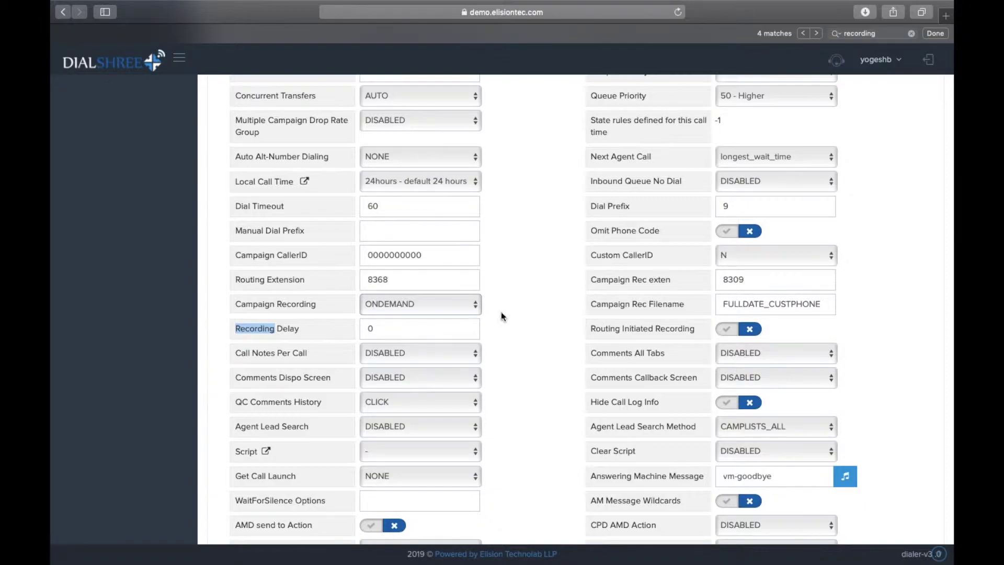
pyautogui.click(473, 300)
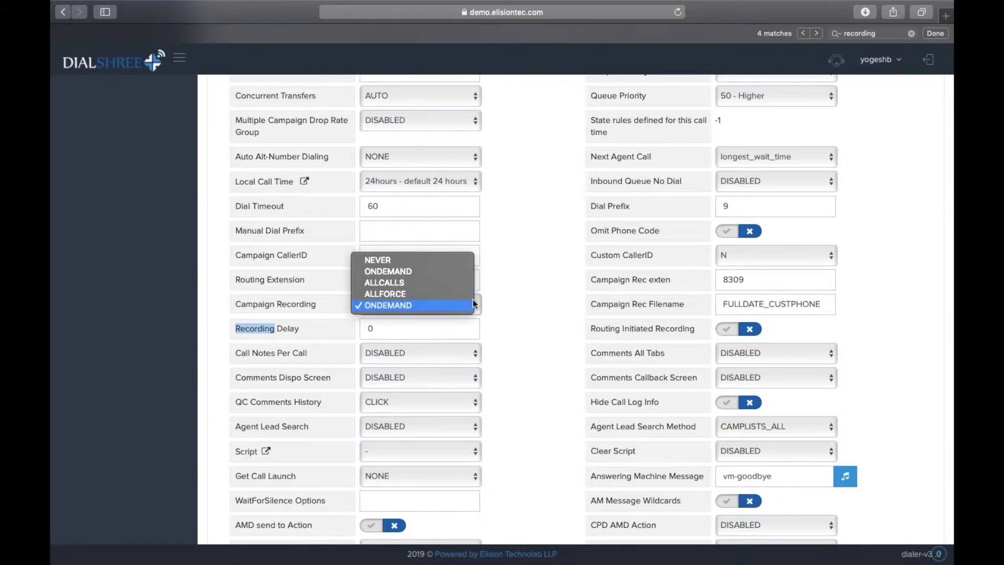
pyautogui.click(516, 310)
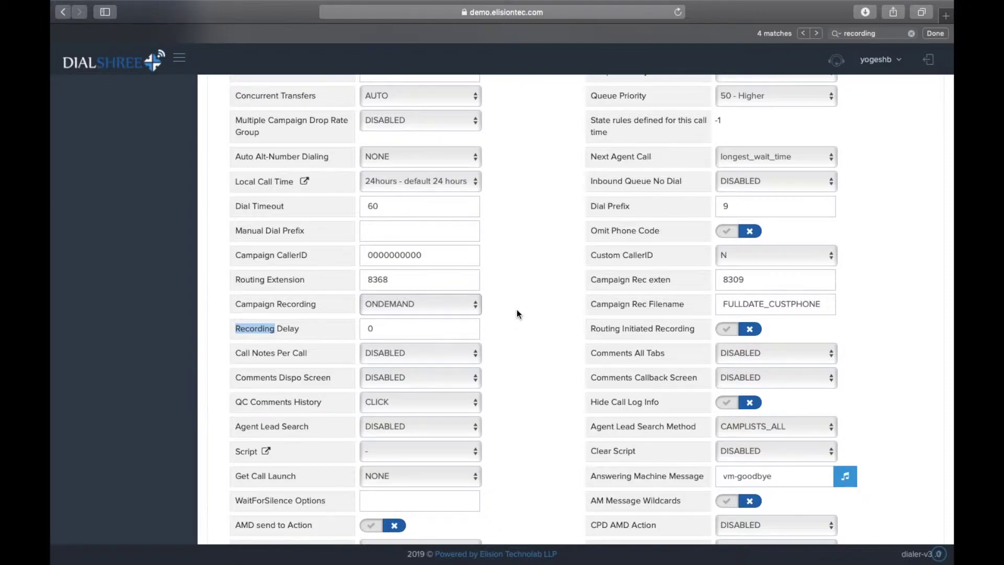
pyautogui.click(470, 309)
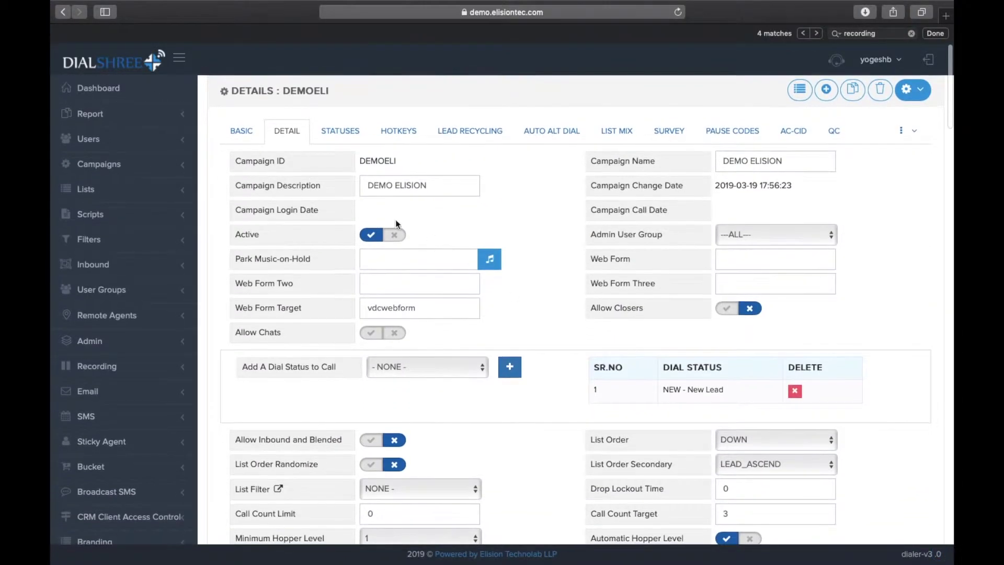
# Open Copy Campaign and enter campaign ID DEMOELIS with name DEMO CAMPAIGN NAME.
pyautogui.click(168, 164)
pyautogui.click(139, 193)
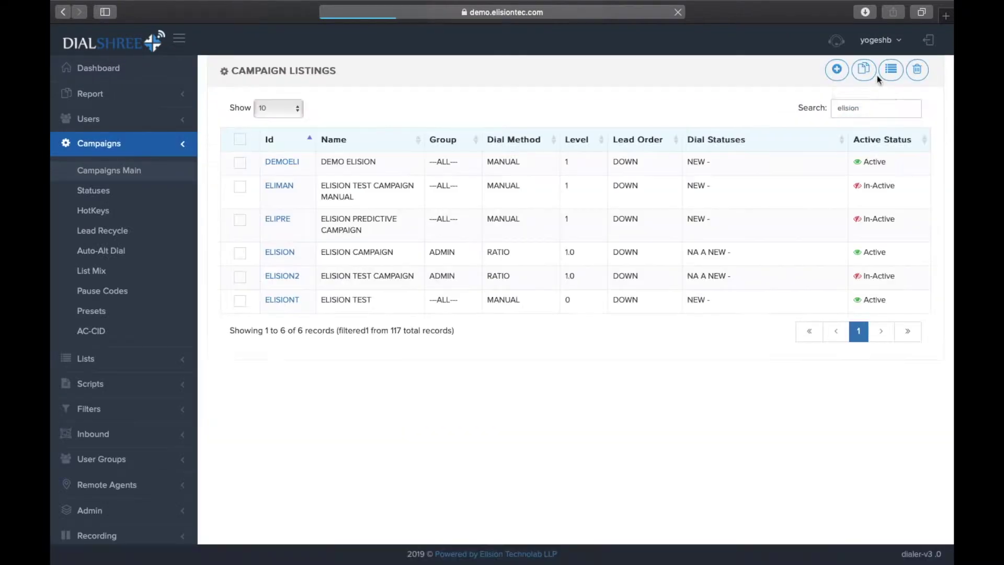
pyautogui.click(866, 74)
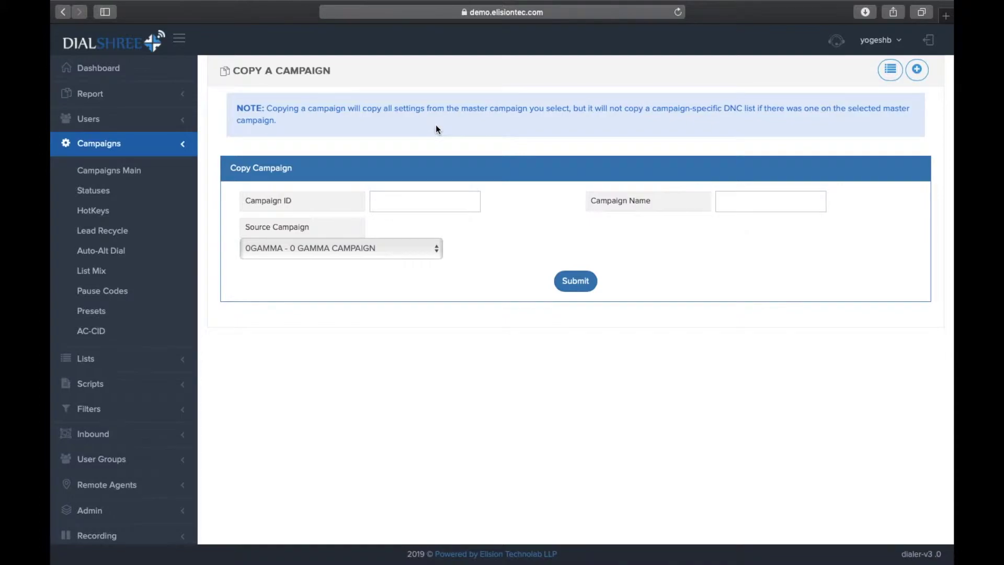
pyautogui.click(394, 203)
pyautogui.write('DEM')
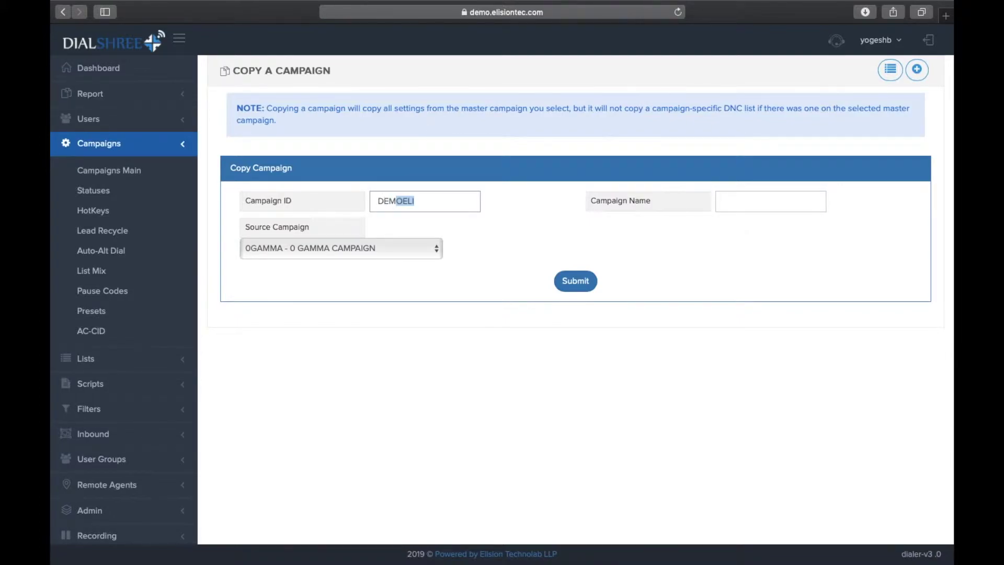
pyautogui.write('OELIS')
pyautogui.click(738, 195)
pyautogui.write('DEMO CAMPAIGN NAME')
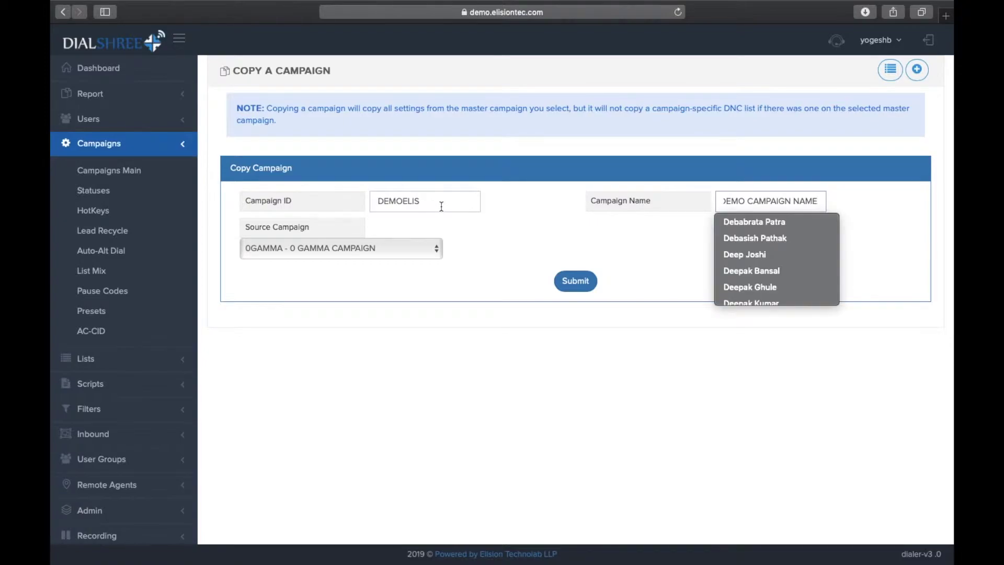
# Choose ELISION - ELISION CAMPAIGN as the source campaign.
pyautogui.click(375, 245)
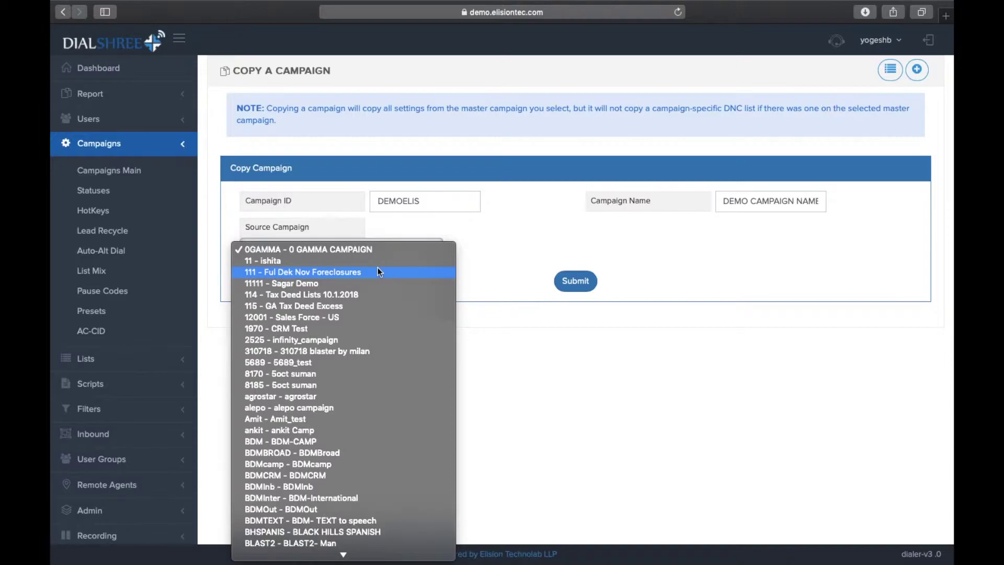
pyautogui.scroll(-5, 377, 267)
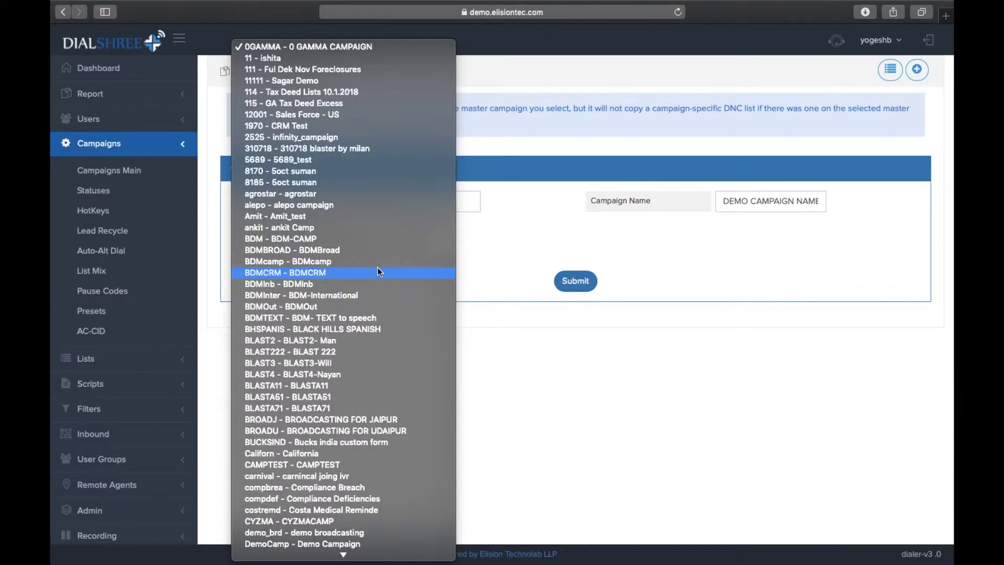
pyautogui.scroll(-2, 353, 391)
pyautogui.scroll(-6, 353, 396)
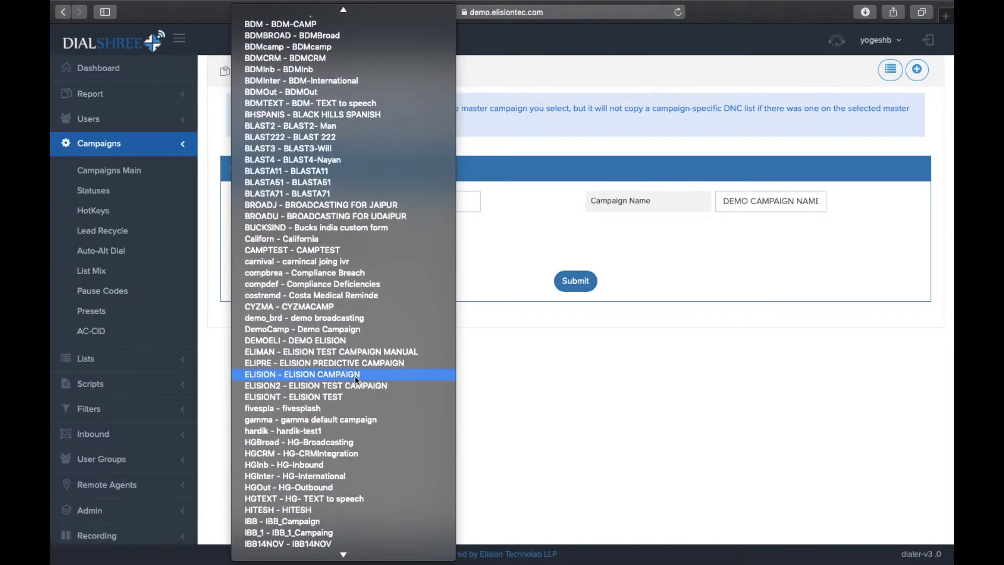
pyautogui.click(358, 373)
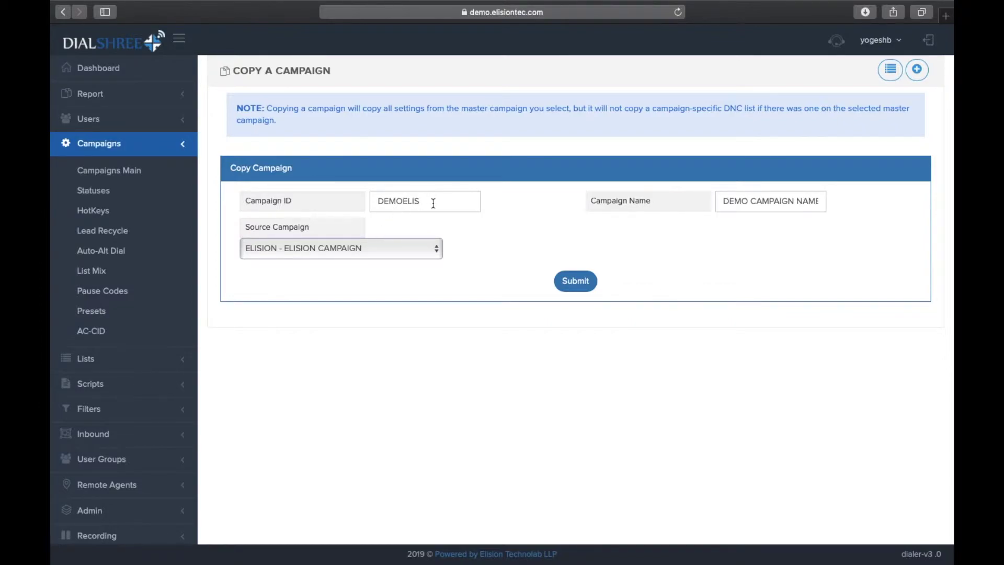
pyautogui.click(577, 283)
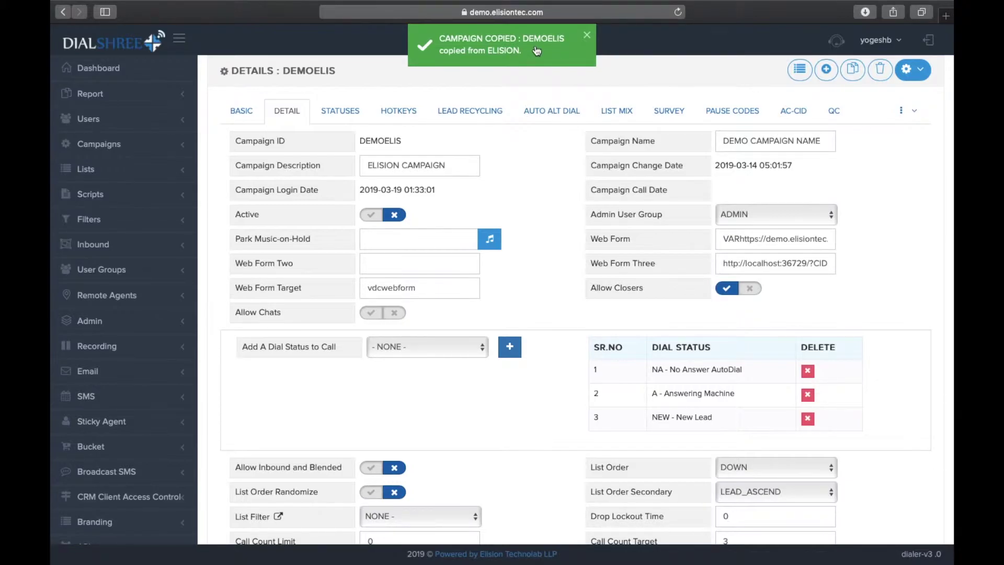
pyautogui.scroll(-10, 487, 222)
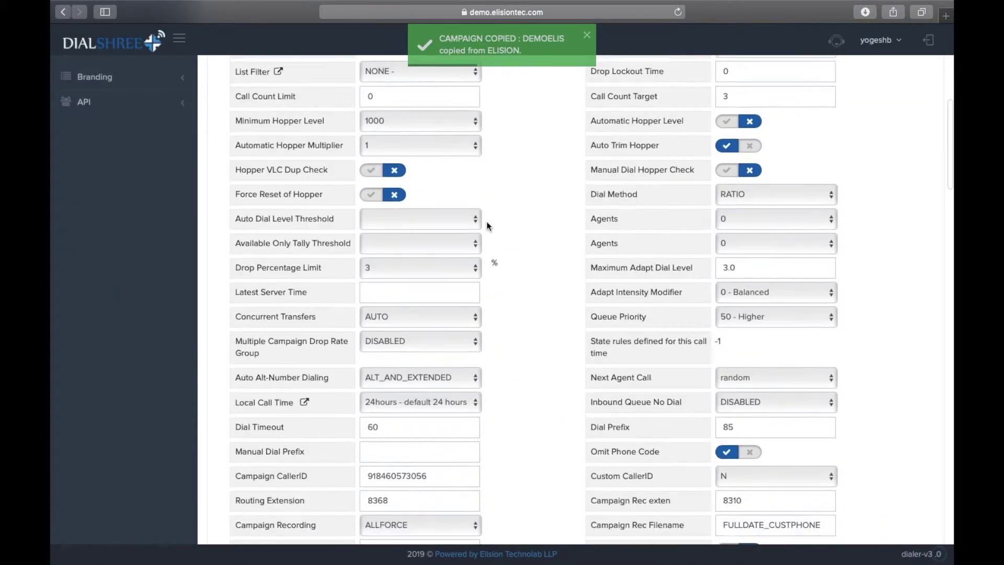
pyautogui.scroll(7, 486, 221)
pyautogui.scroll(1, 486, 221)
pyautogui.scroll(-3, 648, 259)
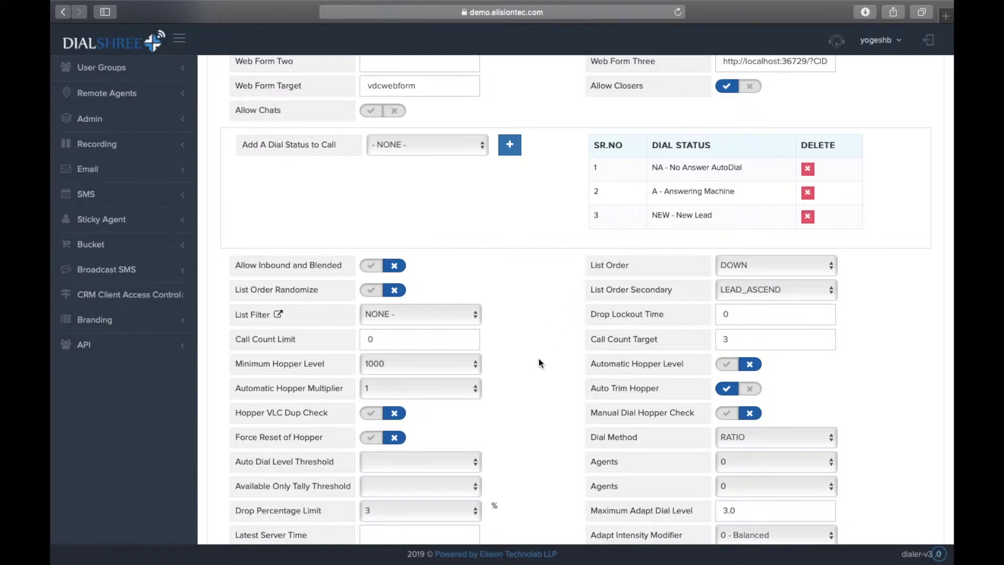
pyautogui.scroll(4, 538, 360)
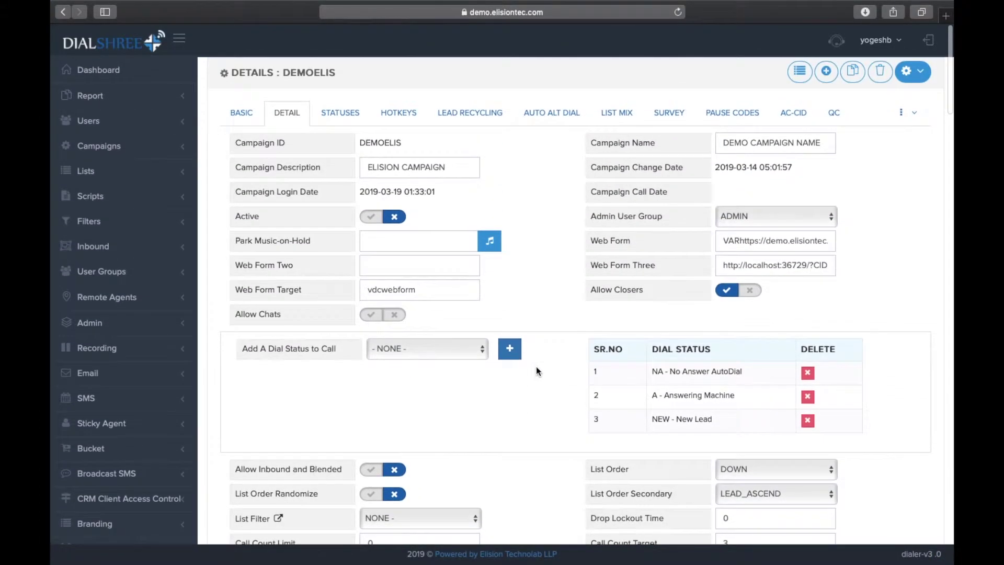
pyautogui.tripleClick(381, 141)
pyautogui.click(382, 140)
pyautogui.scroll(-10, 481, 387)
pyautogui.scroll(-3, 482, 387)
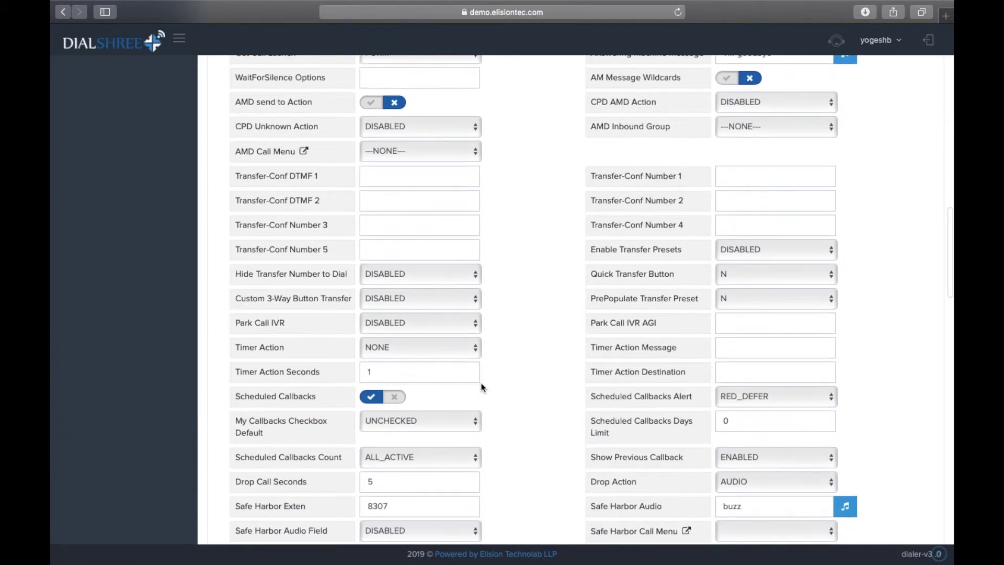
pyautogui.scroll(15, 523, 387)
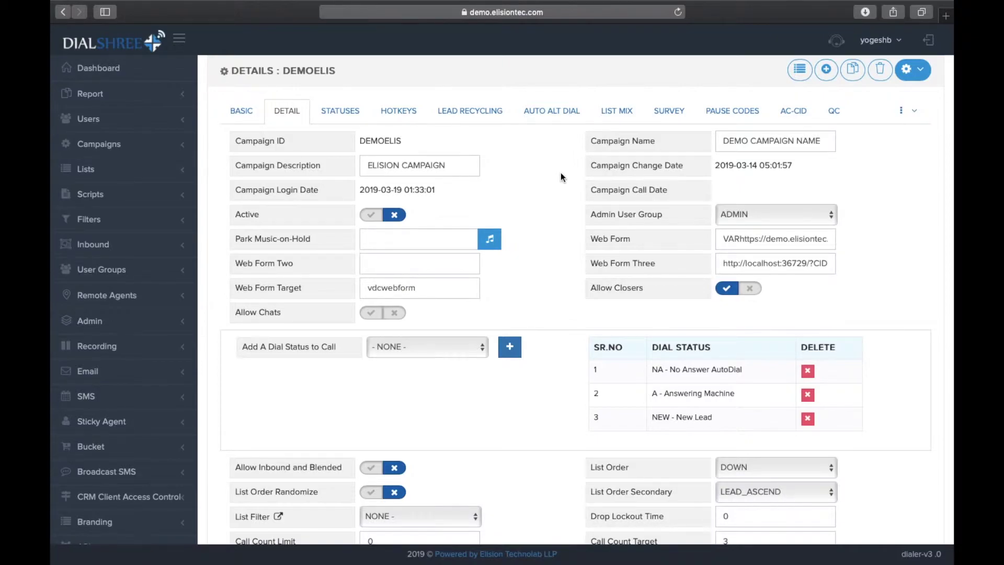
# Bring up the List Listing page showing all dialling lists.
pyautogui.click(161, 169)
pyautogui.click(113, 197)
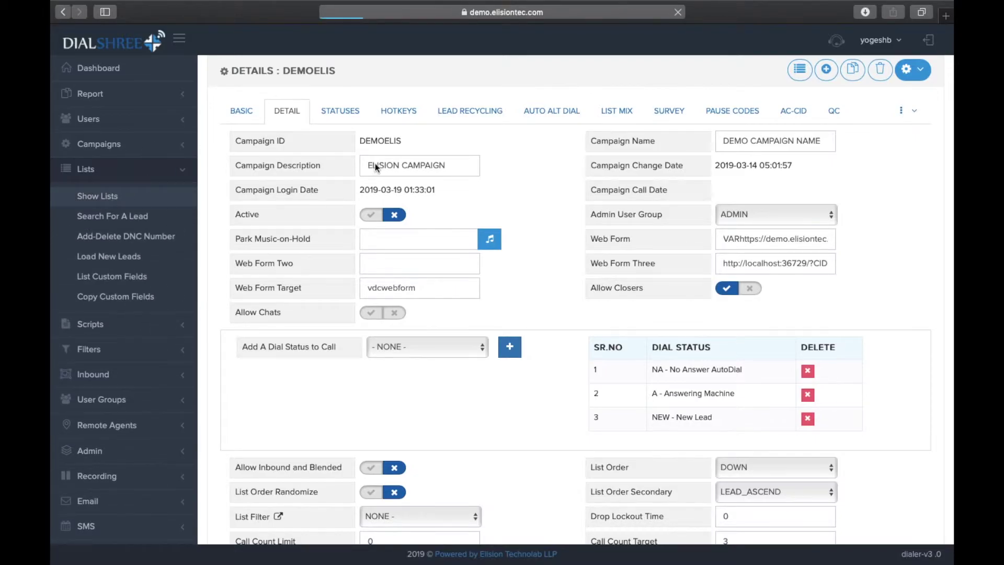
pyautogui.scroll(-3, 539, 172)
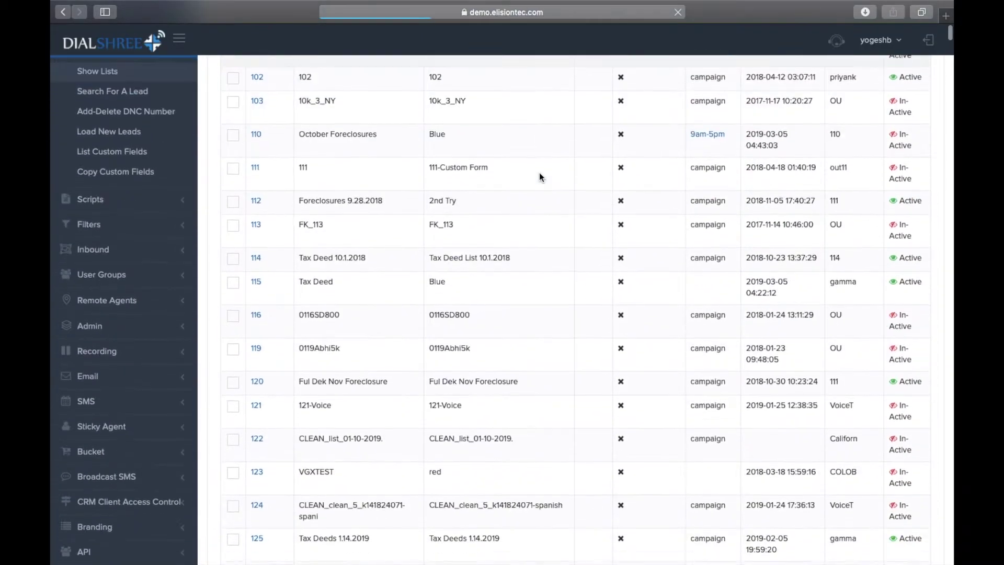
pyautogui.scroll(5, 560, 181)
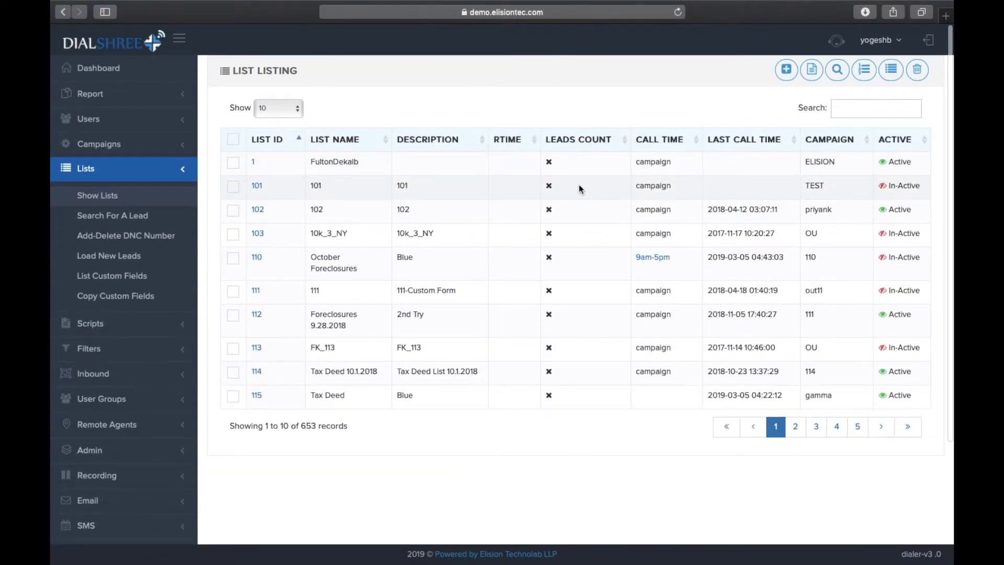
# Search the lists for 'elision', then return to the full list listing.
pyautogui.click(904, 115)
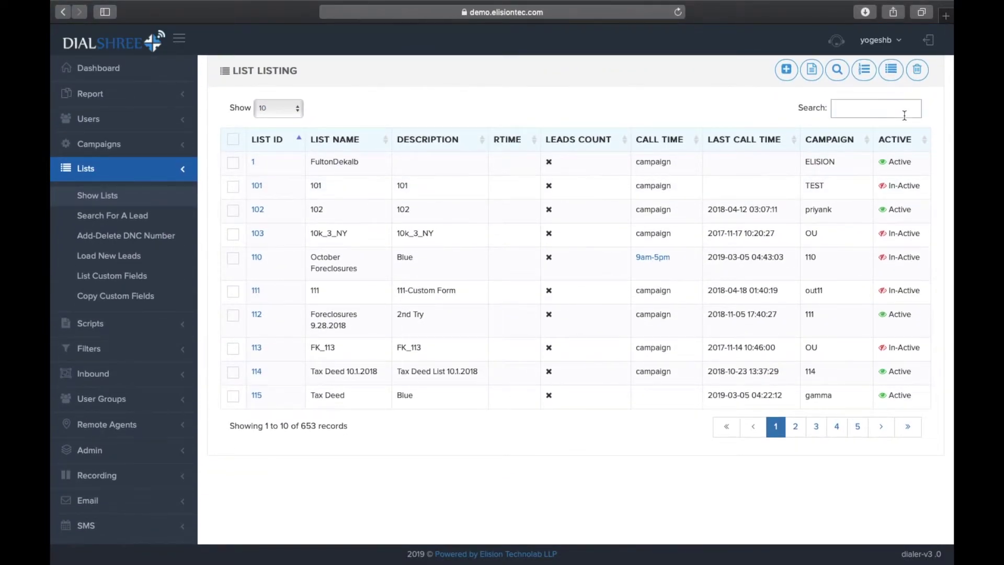
pyautogui.write('elision')
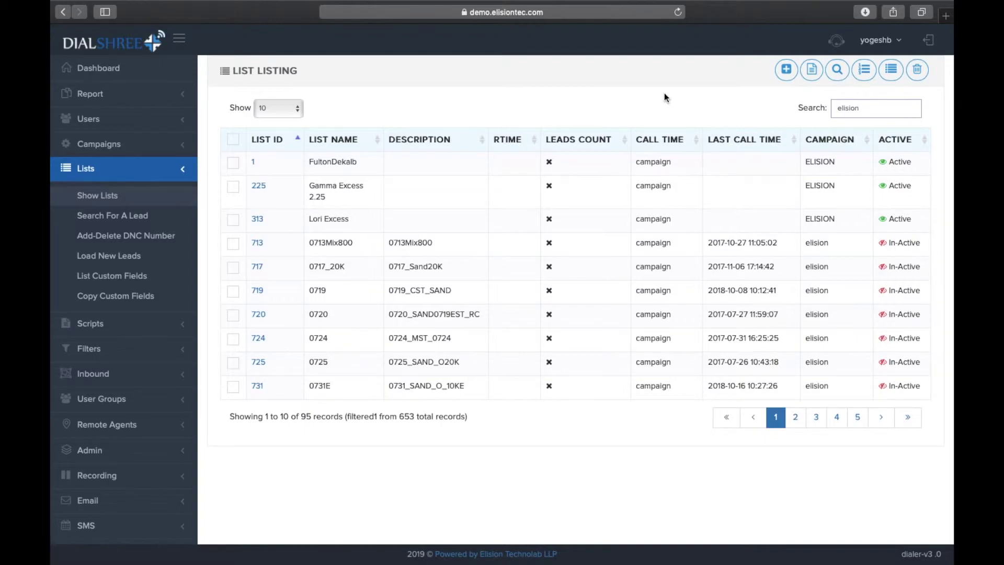
pyautogui.click(866, 76)
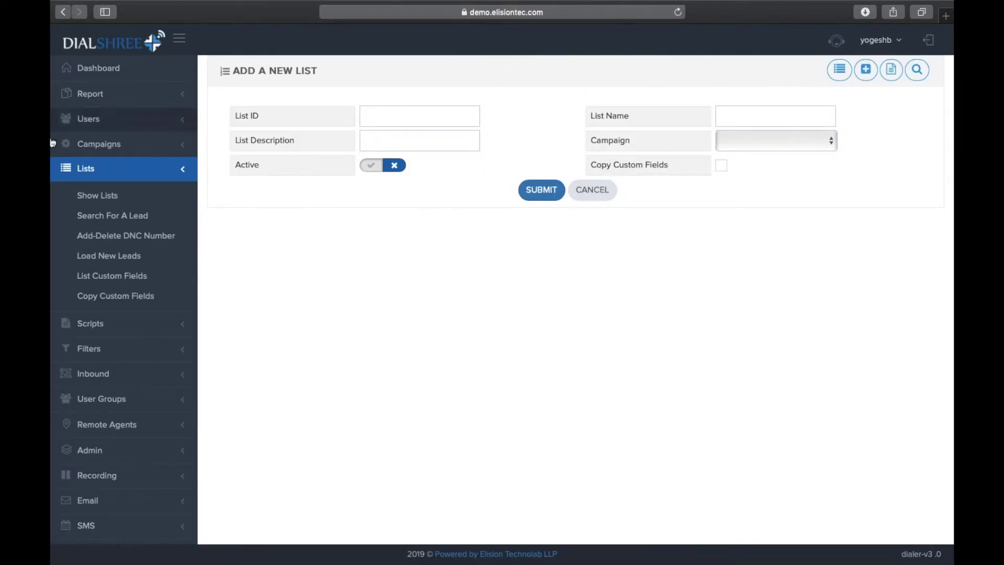
pyautogui.click(82, 196)
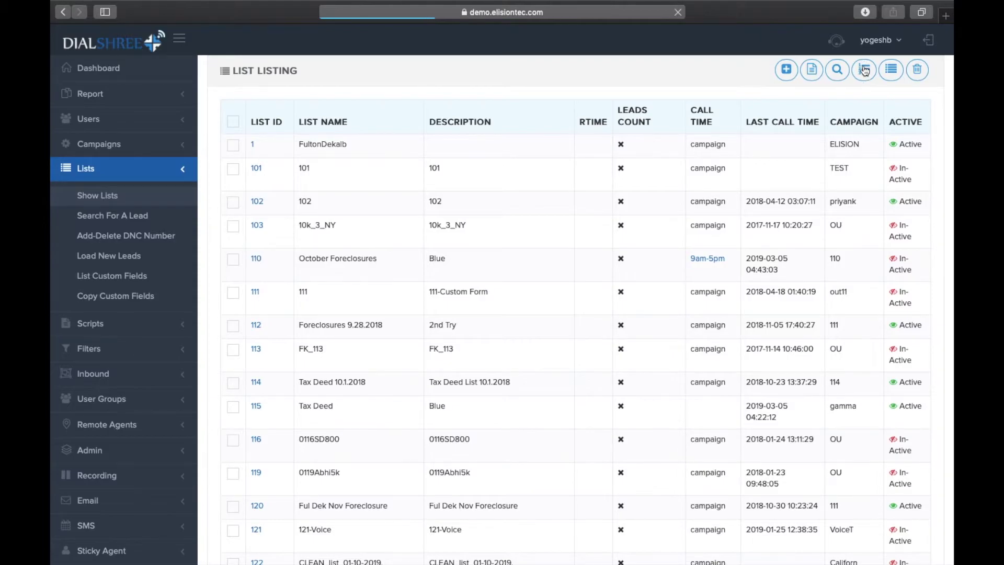
# Start a new list with ID 9876543, named and described 'DEMO ELISION'.
pyautogui.click(869, 76)
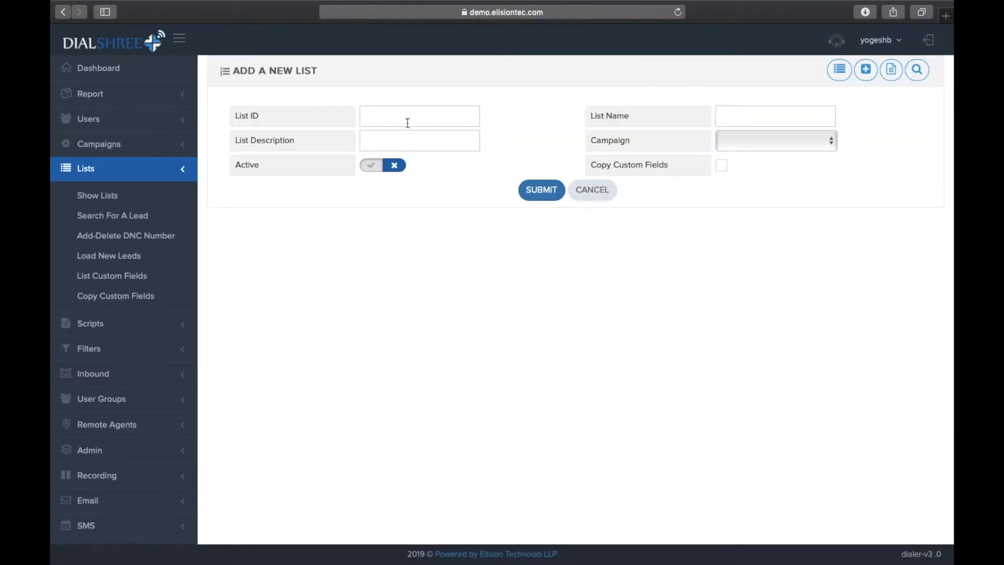
pyautogui.click(406, 115)
pyautogui.write('9876543')
pyautogui.click(767, 109)
pyautogui.write('DEMO ELISION')
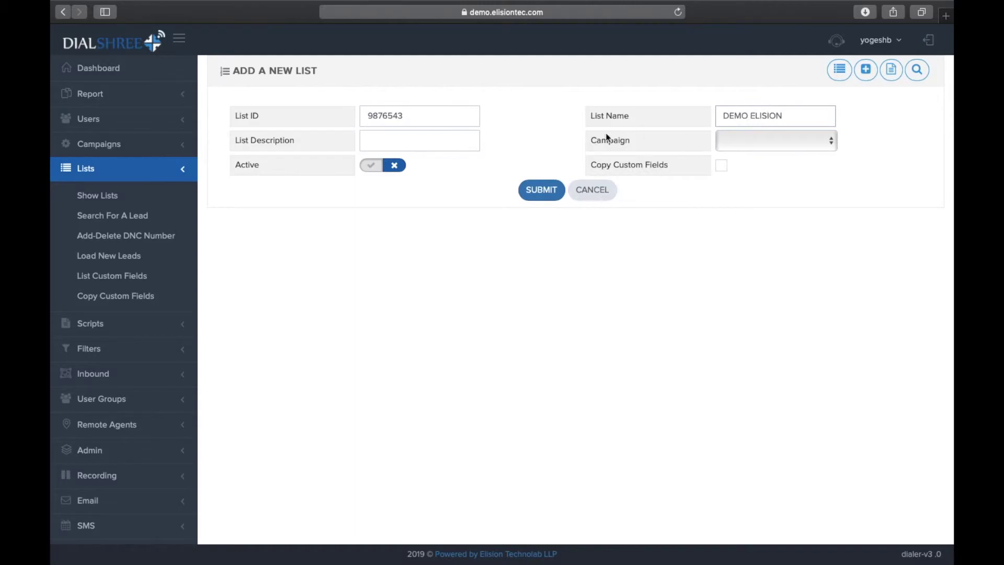
pyautogui.click(434, 140)
pyautogui.write('DEMO ELSI')
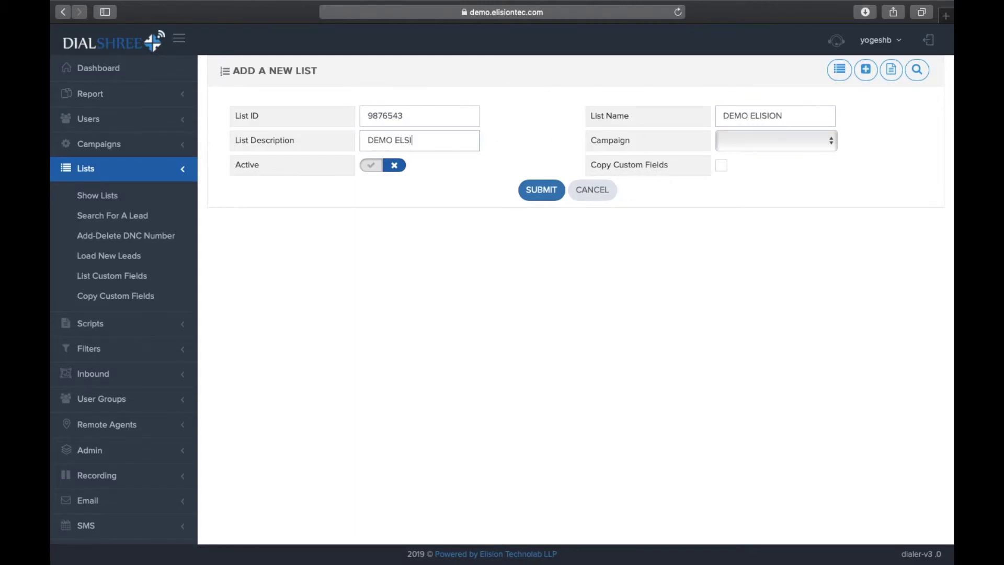
pyautogui.press('BackSpace')
pyautogui.press('BackSpace')
pyautogui.write('ISION')
# Assign the new list to campaign DEMOELIS and set it active.
pyautogui.click(767, 139)
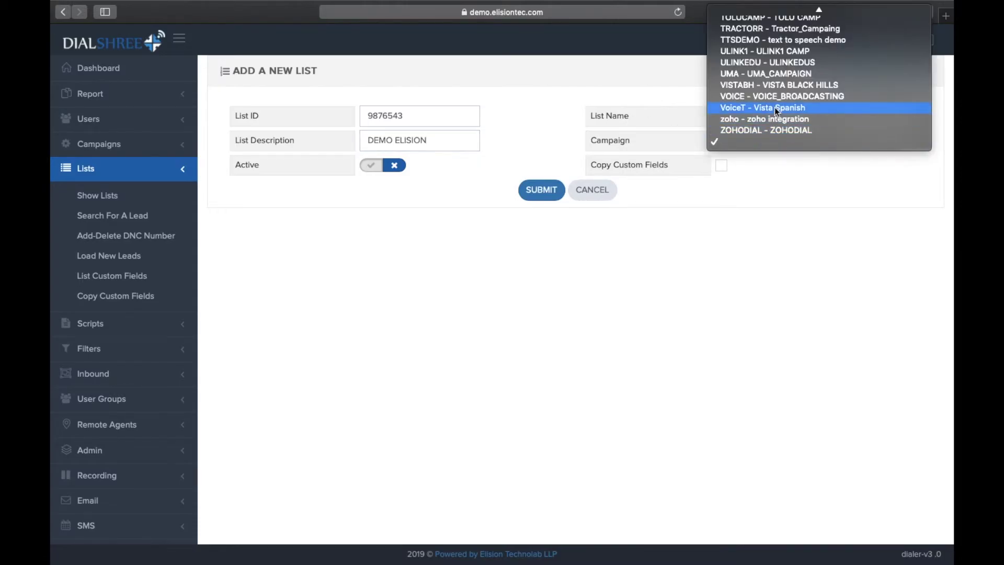
pyautogui.scroll(5, 775, 108)
pyautogui.scroll(10, 774, 108)
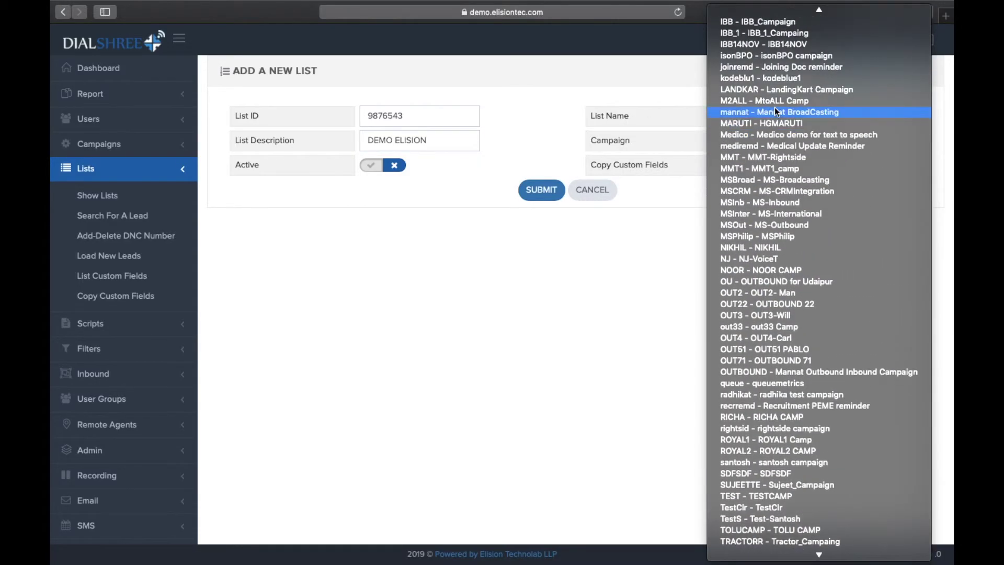
pyautogui.scroll(6, 774, 108)
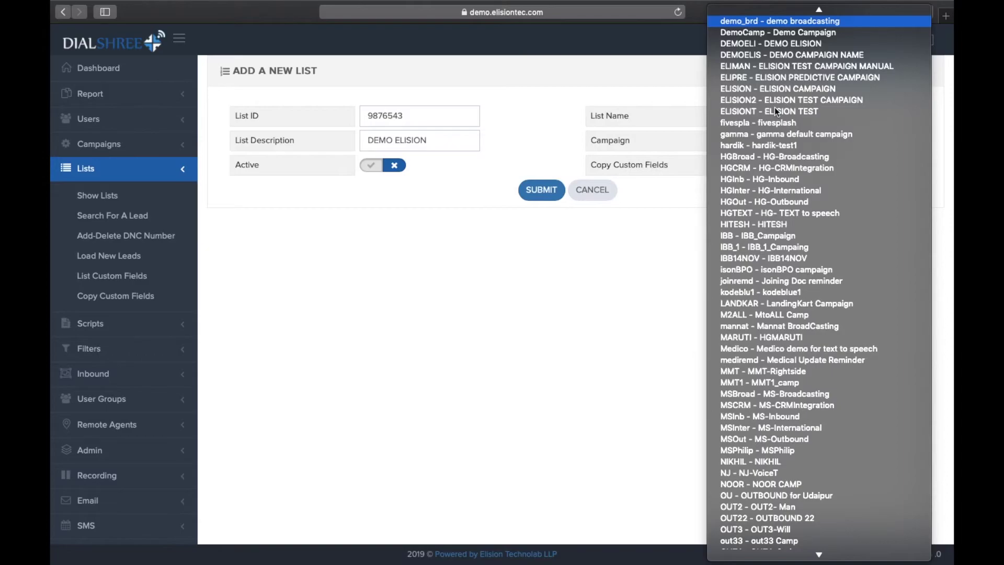
pyautogui.click(776, 55)
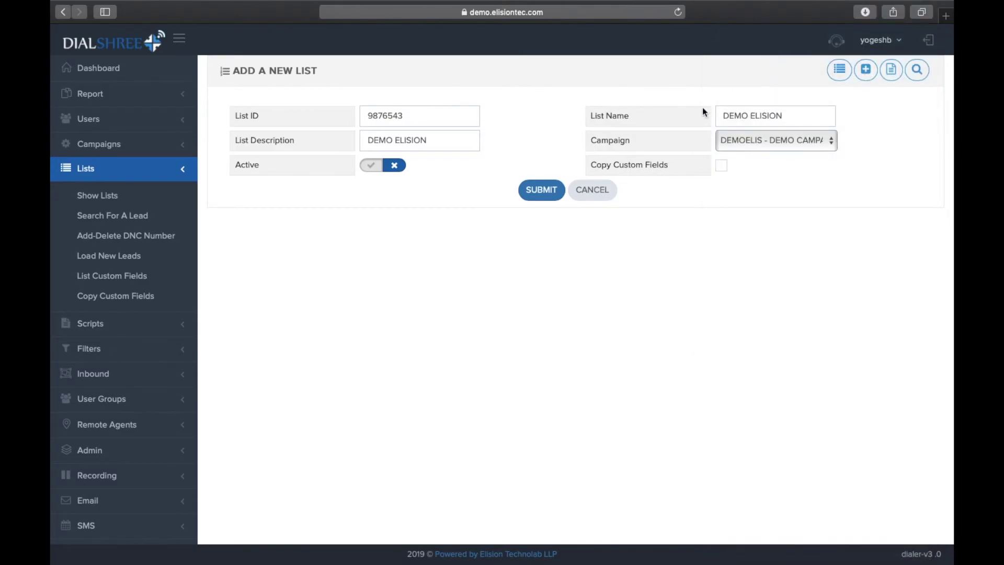
pyautogui.click(375, 176)
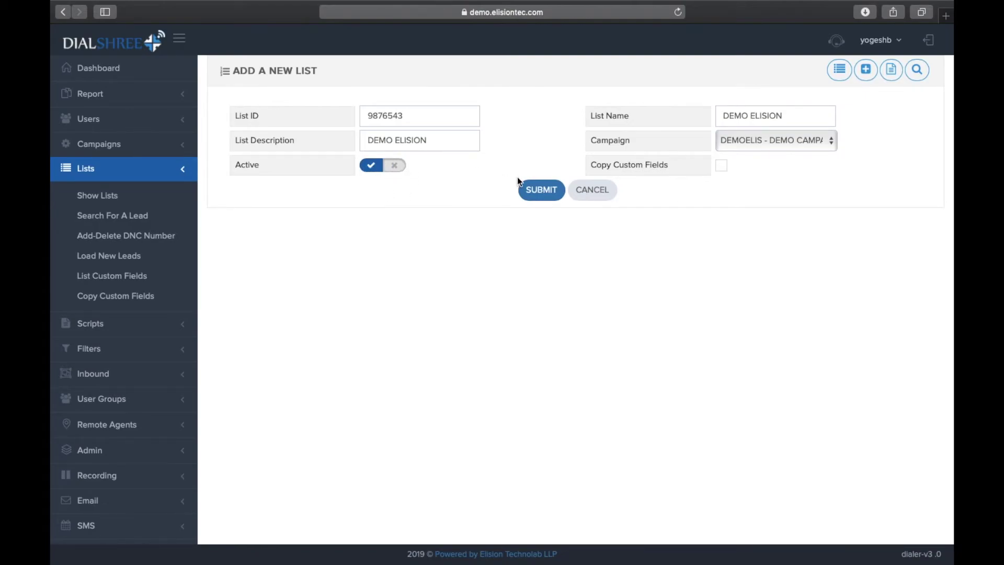
# Submit list 9876543 and review its record: DEMOELIS, active, expiring 2099-12-31.
pyautogui.click(534, 189)
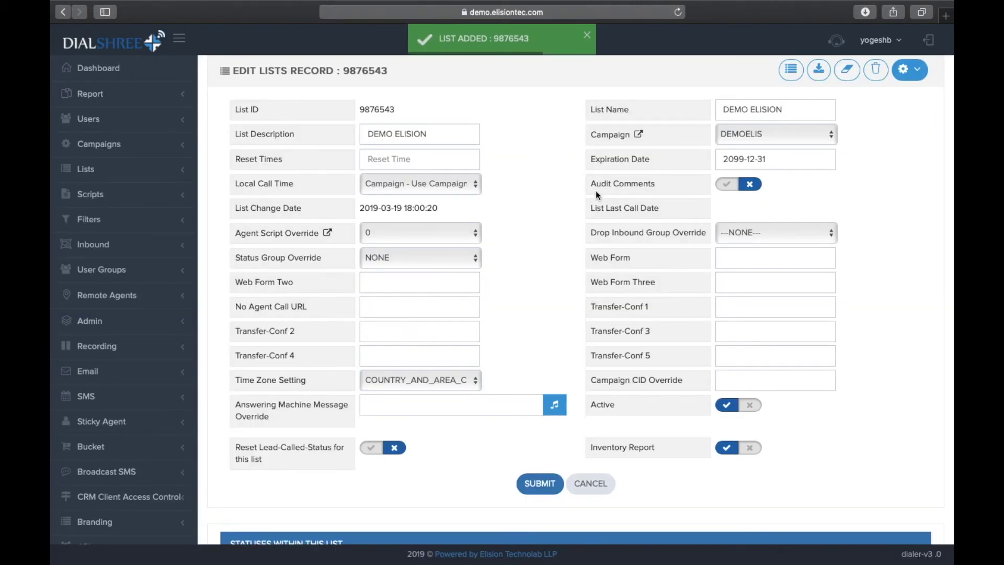
pyautogui.scroll(1, 560, 291)
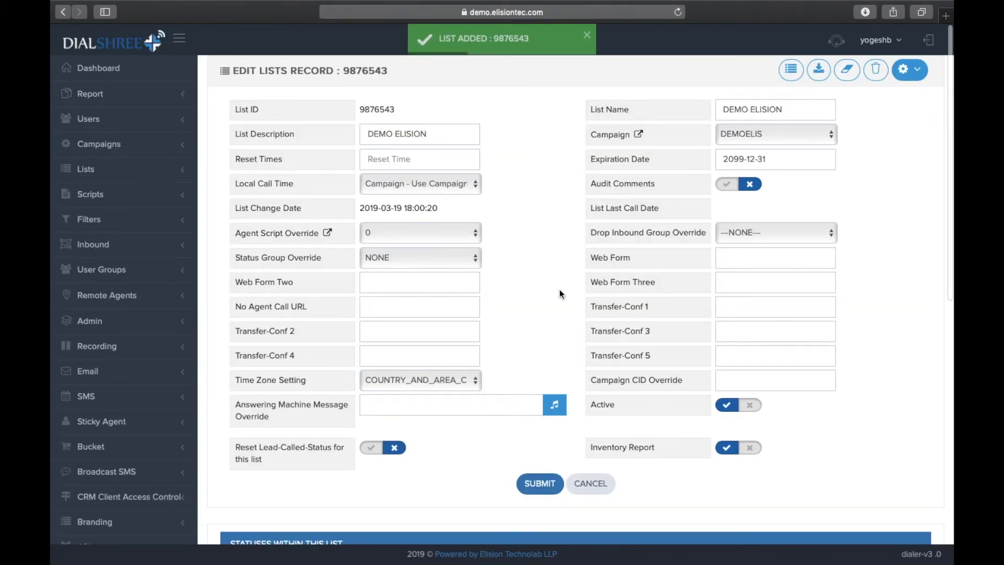
pyautogui.scroll(-5, 559, 290)
pyautogui.scroll(5, 560, 289)
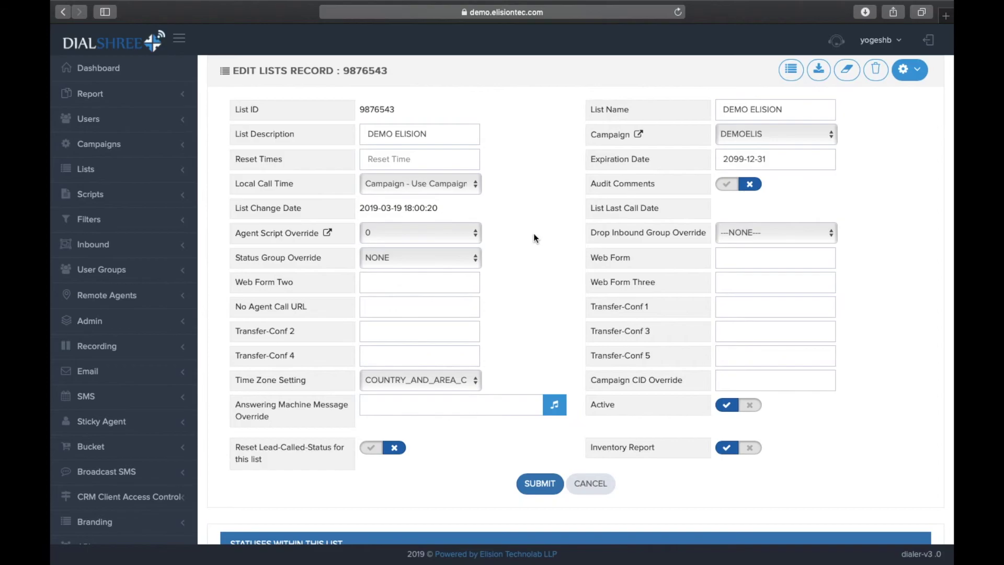
pyautogui.scroll(-1, 534, 233)
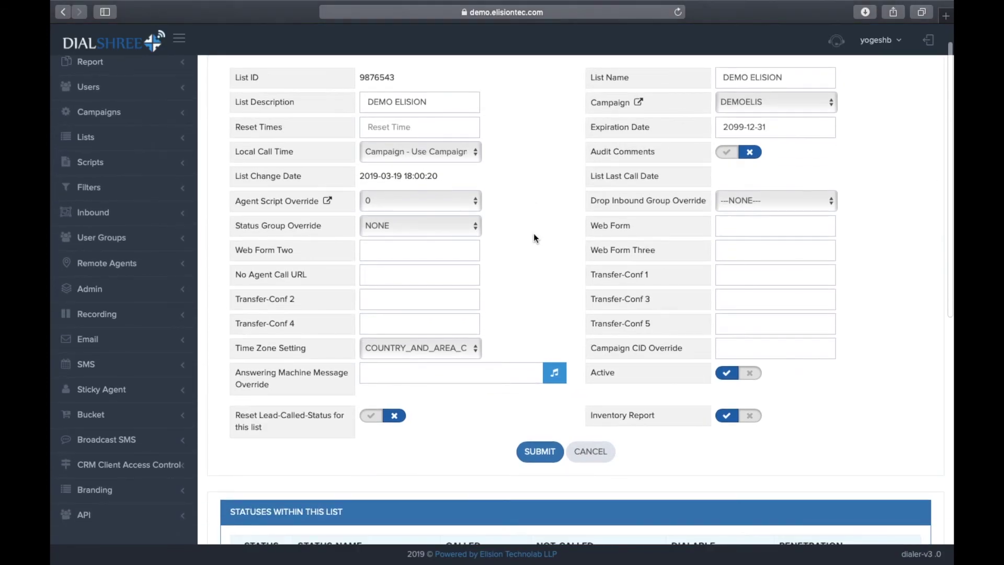
pyautogui.scroll(-5, 533, 235)
pyautogui.scroll(6, 534, 234)
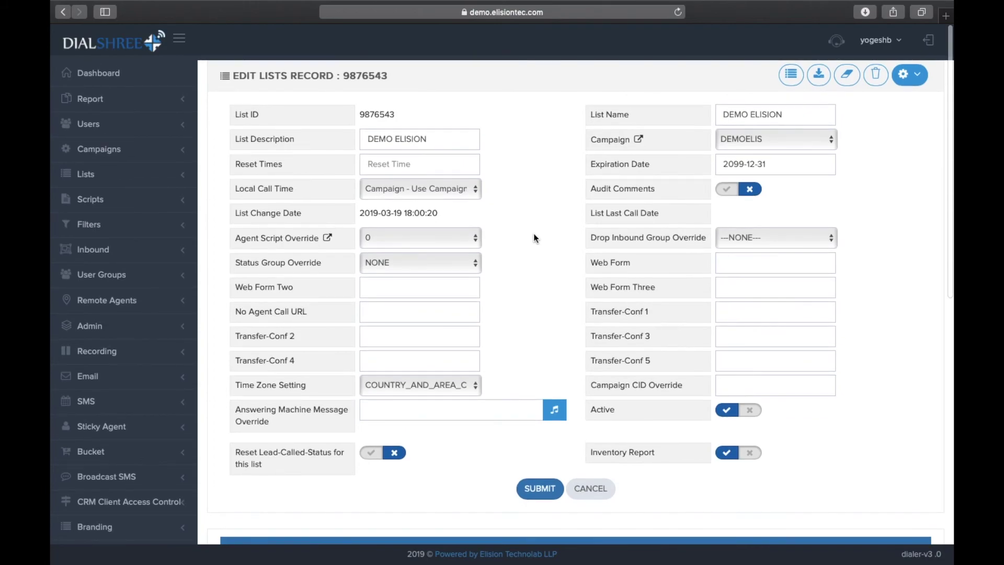
pyautogui.scroll(-1, 534, 235)
pyautogui.scroll(-1, 533, 234)
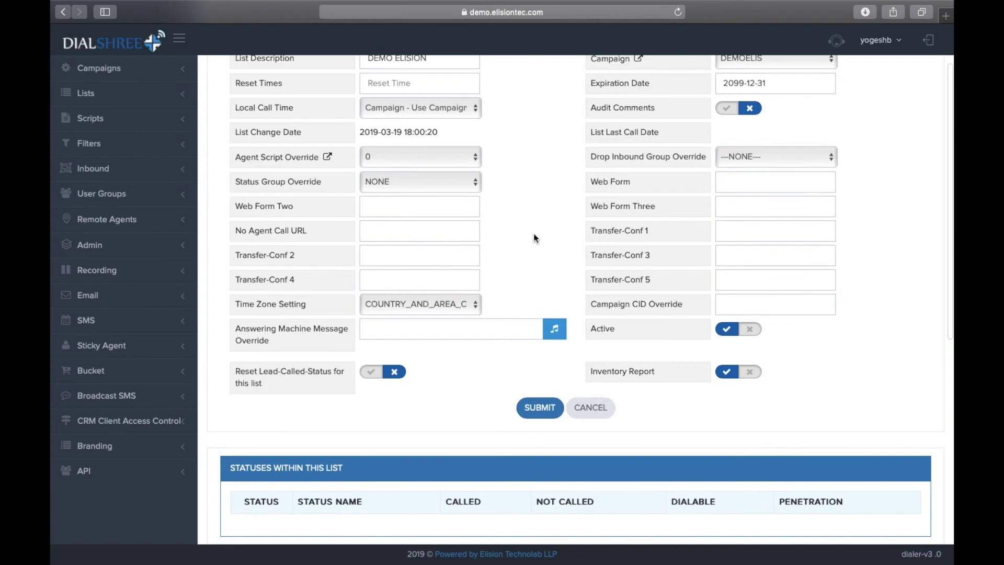
pyautogui.scroll(-5, 533, 233)
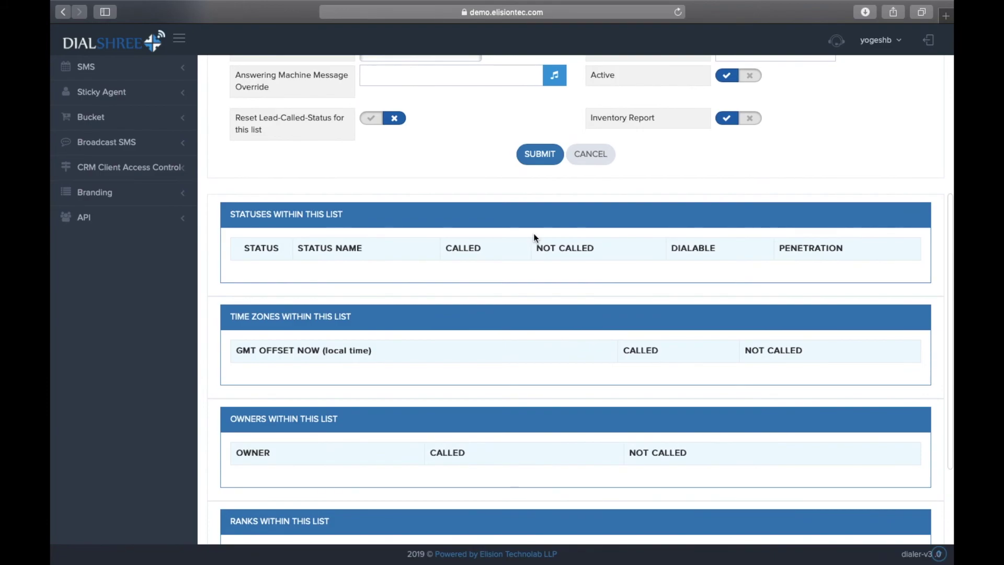
pyautogui.scroll(-5, 535, 238)
pyautogui.scroll(10, 533, 233)
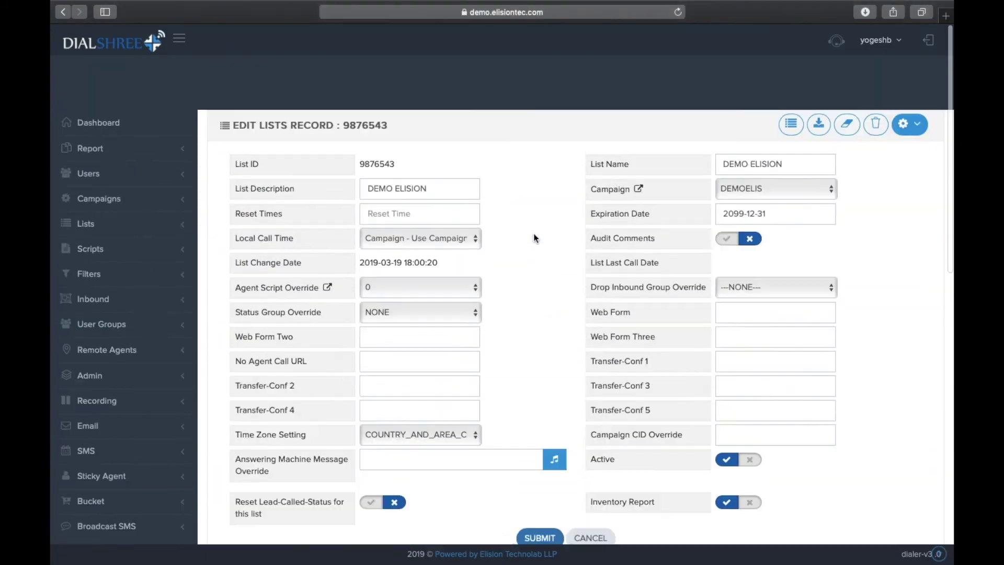